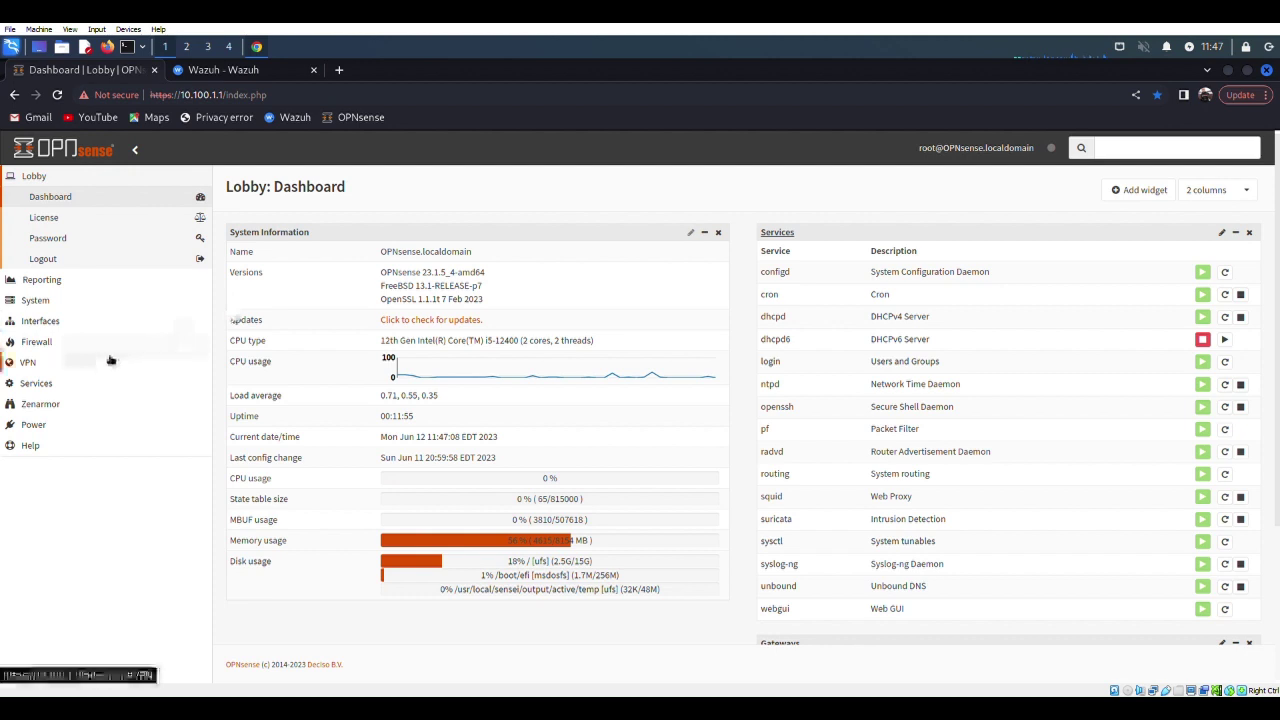
# Step: Open the Default policy of Zenarmor for editing
pyautogui.click(75, 409)
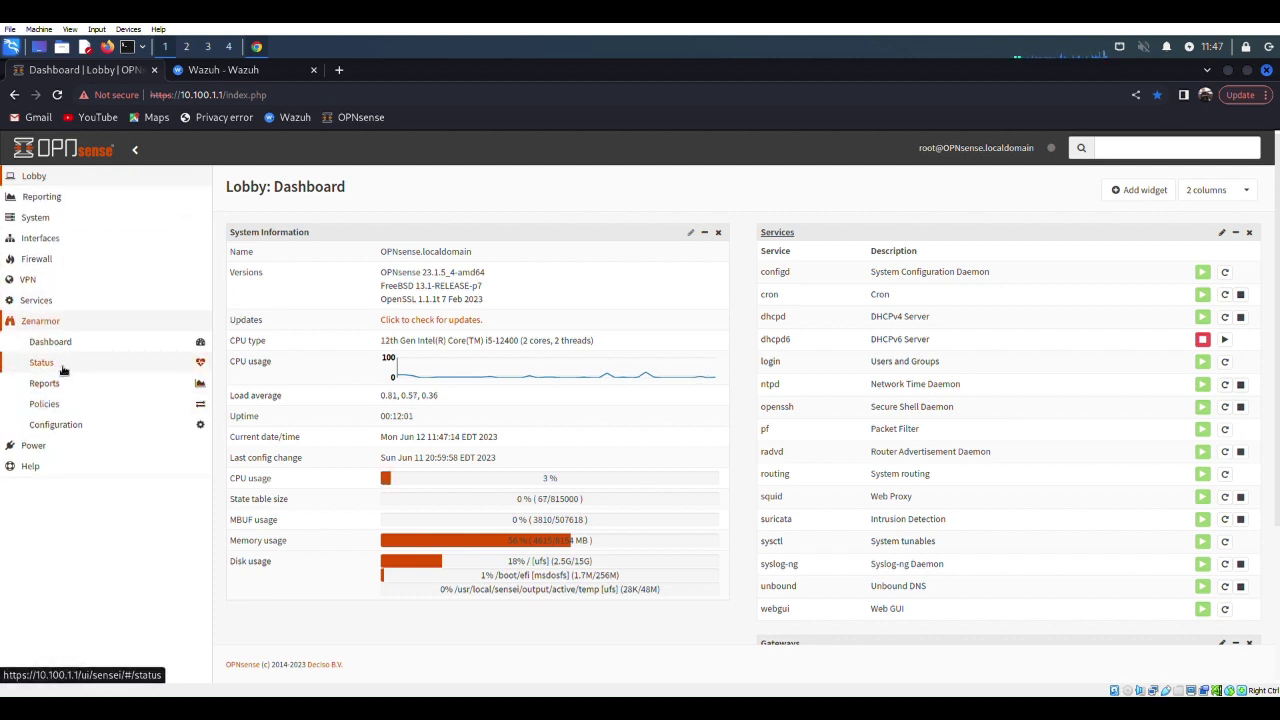
pyautogui.click(59, 404)
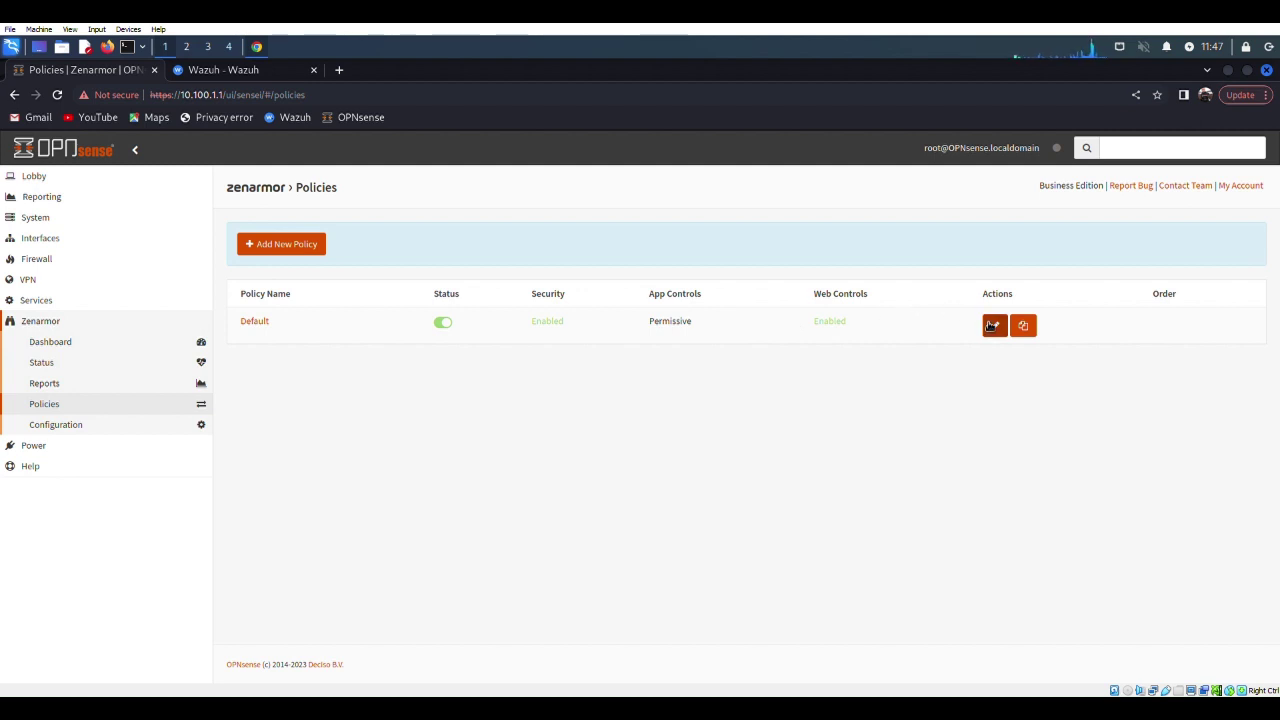
pyautogui.click(993, 325)
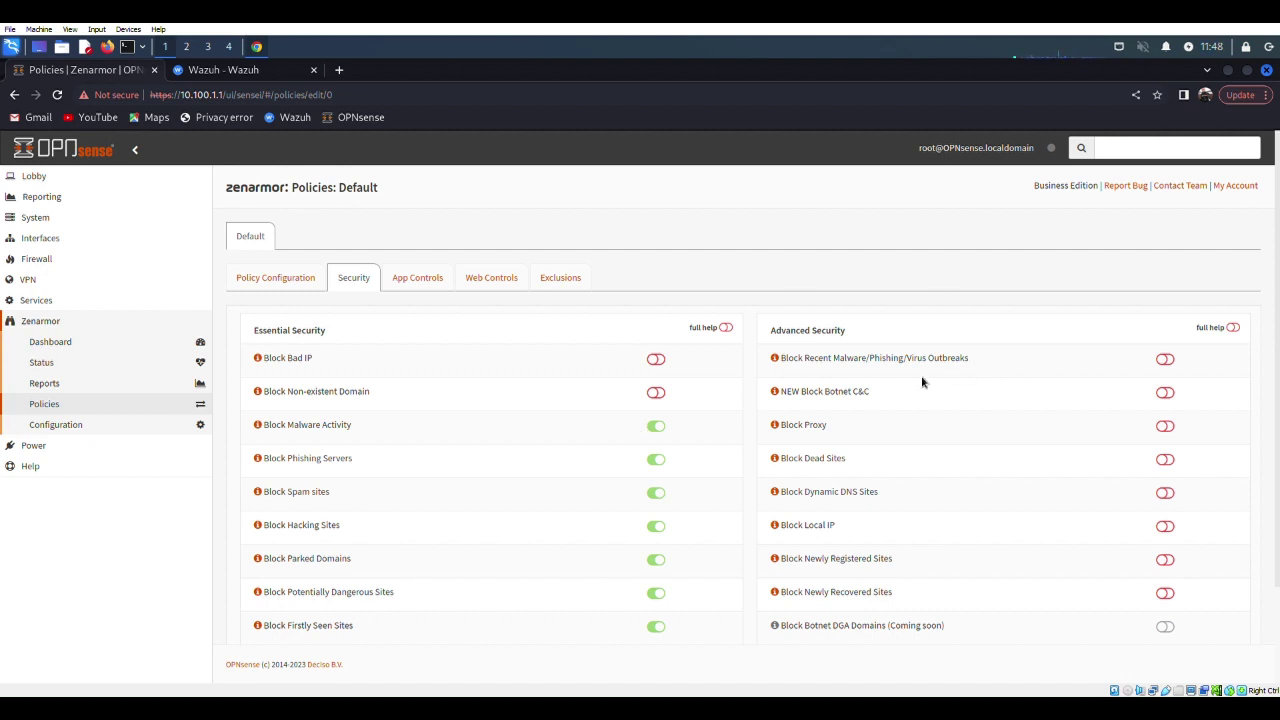
# Step: Review the allowed and blocked web categories in the Default policy's Web Controls, down to the Sports category
pyautogui.click(1166, 360)
pyautogui.click(478, 282)
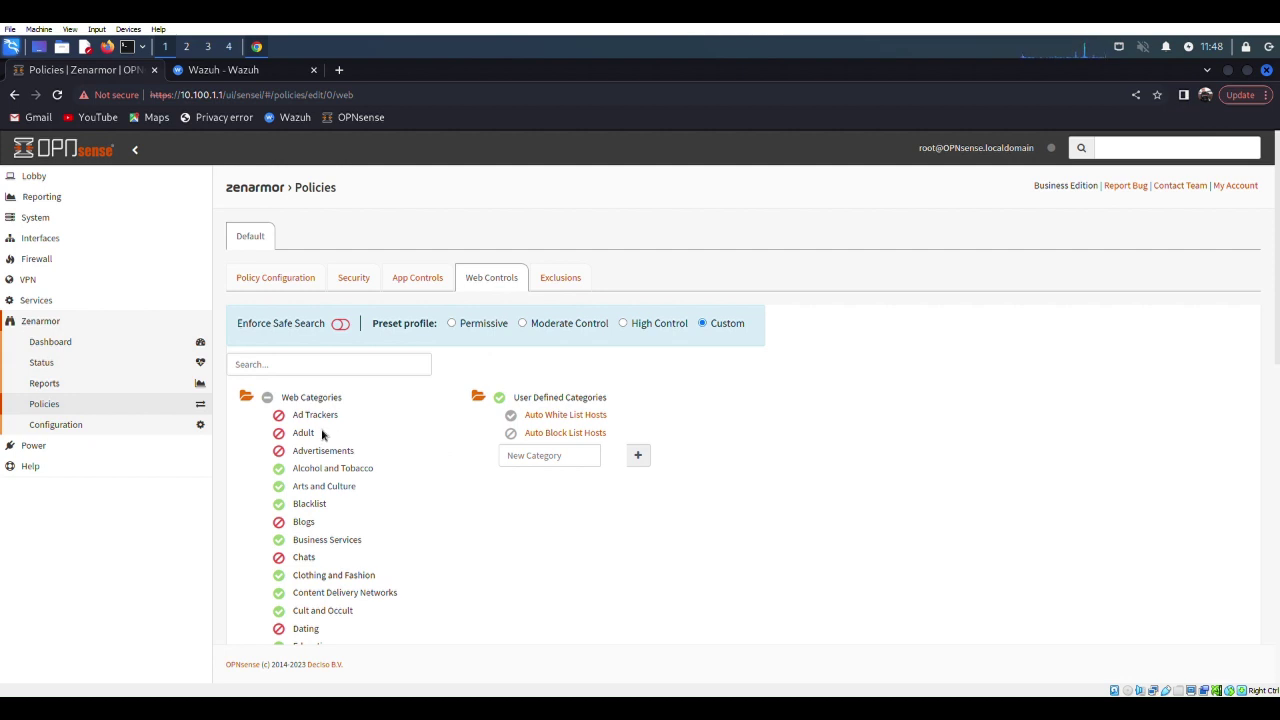
pyautogui.scroll(-1, 486, 486)
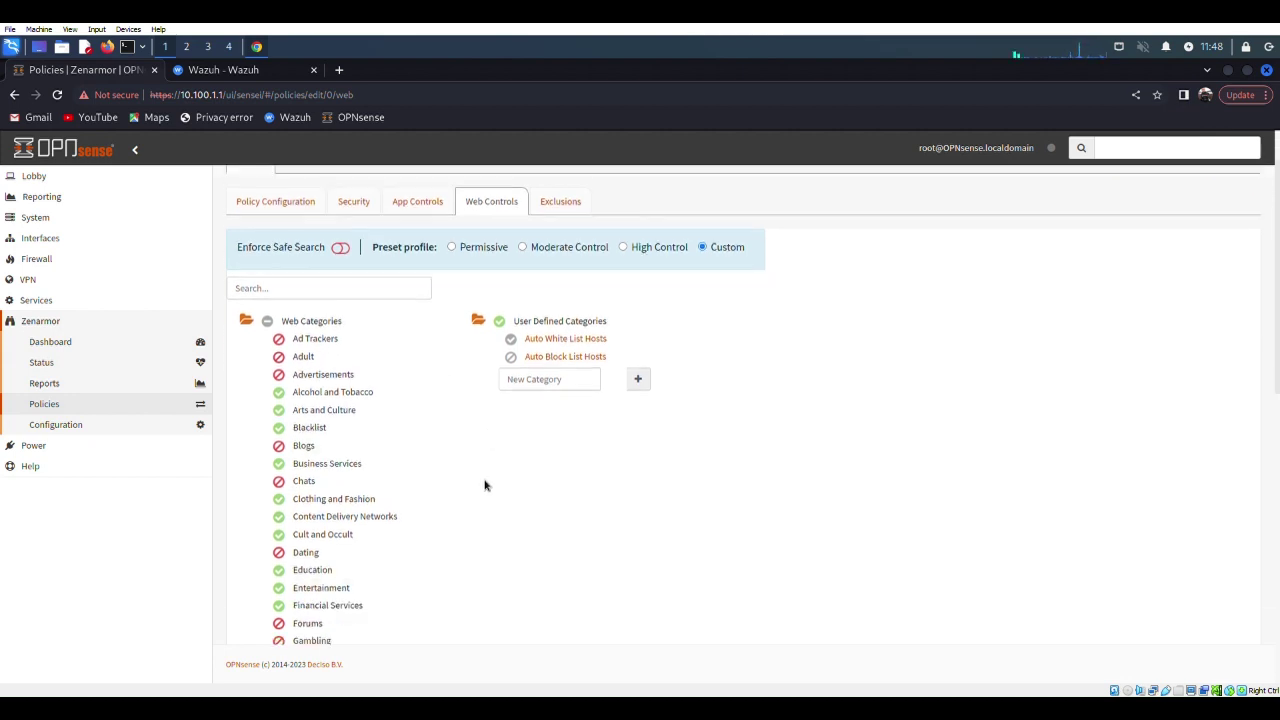
pyautogui.scroll(-5, 451, 449)
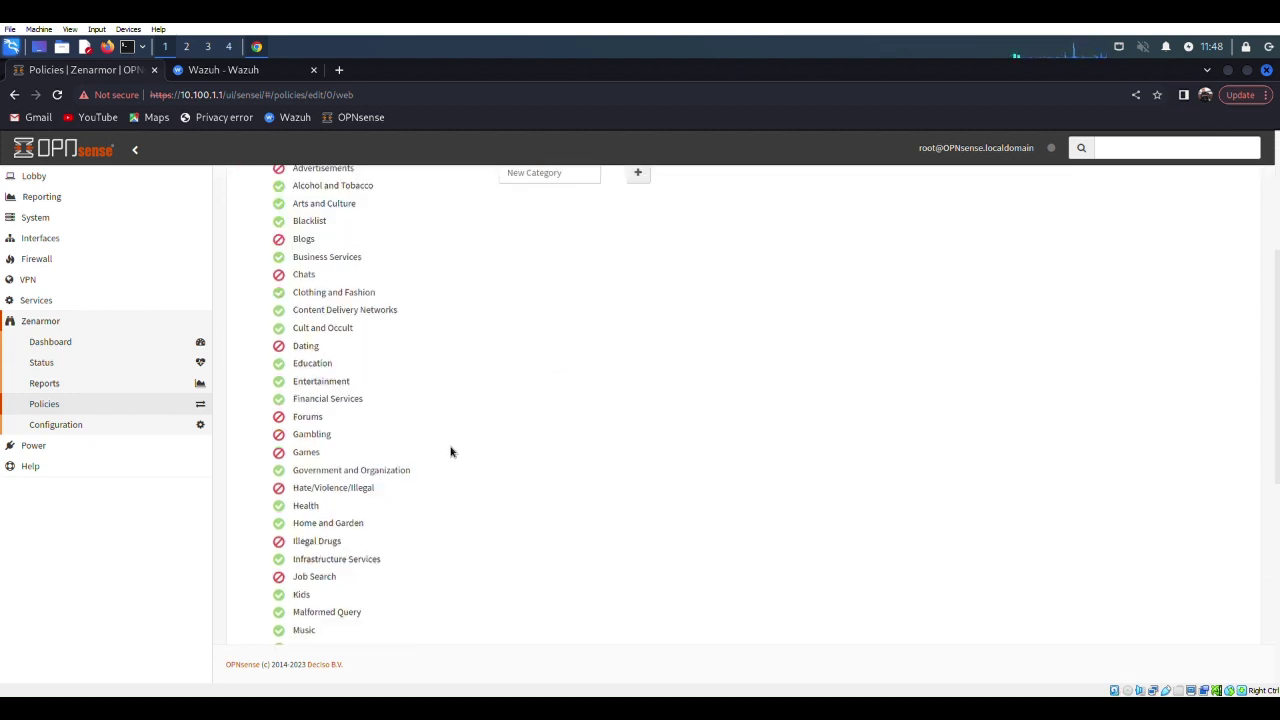
pyautogui.scroll(-3, 380, 477)
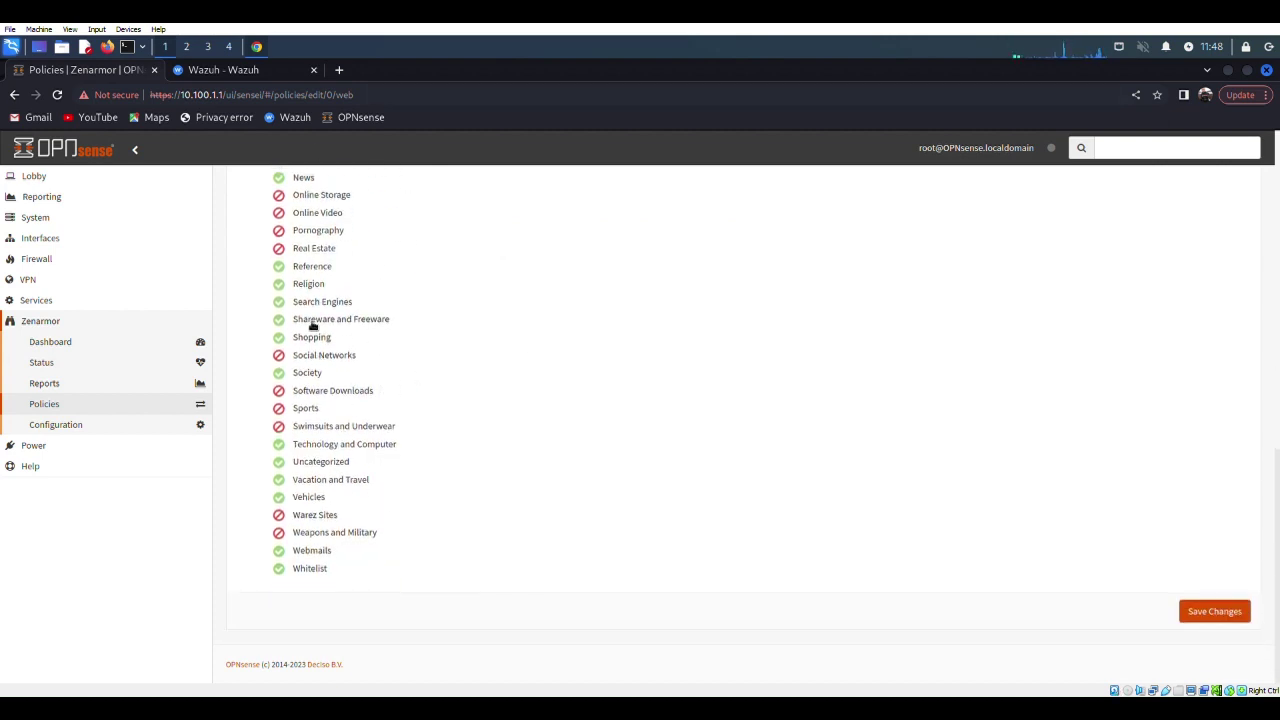
pyautogui.scroll(1, 314, 327)
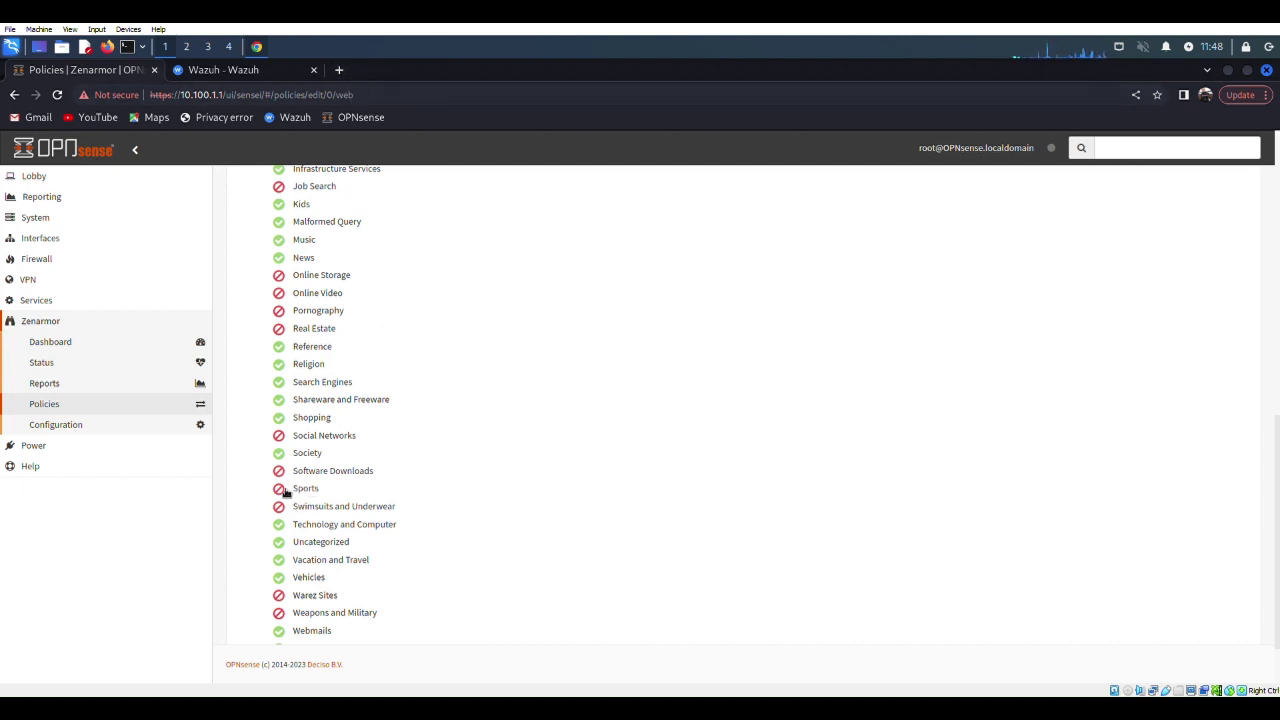
# Step: Test access to nfl.com in a new browser tab, then close that tab
pyautogui.click(340, 72)
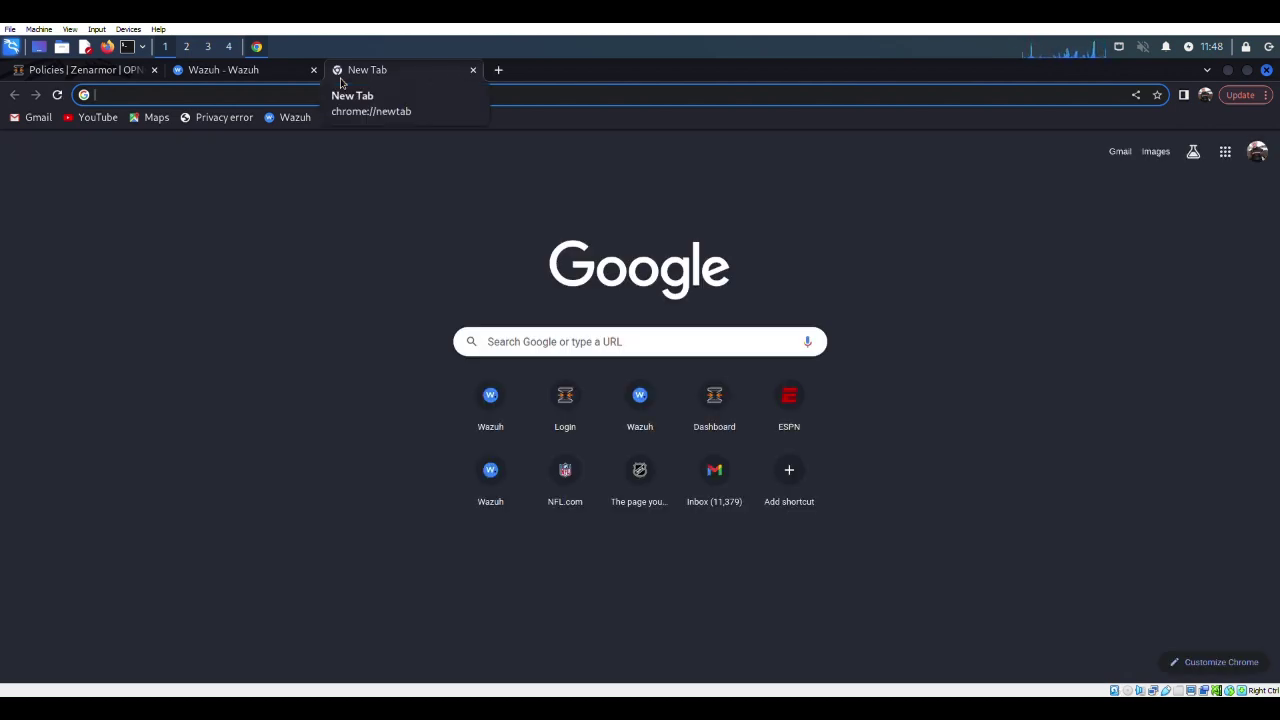
pyautogui.write('nfl.com')
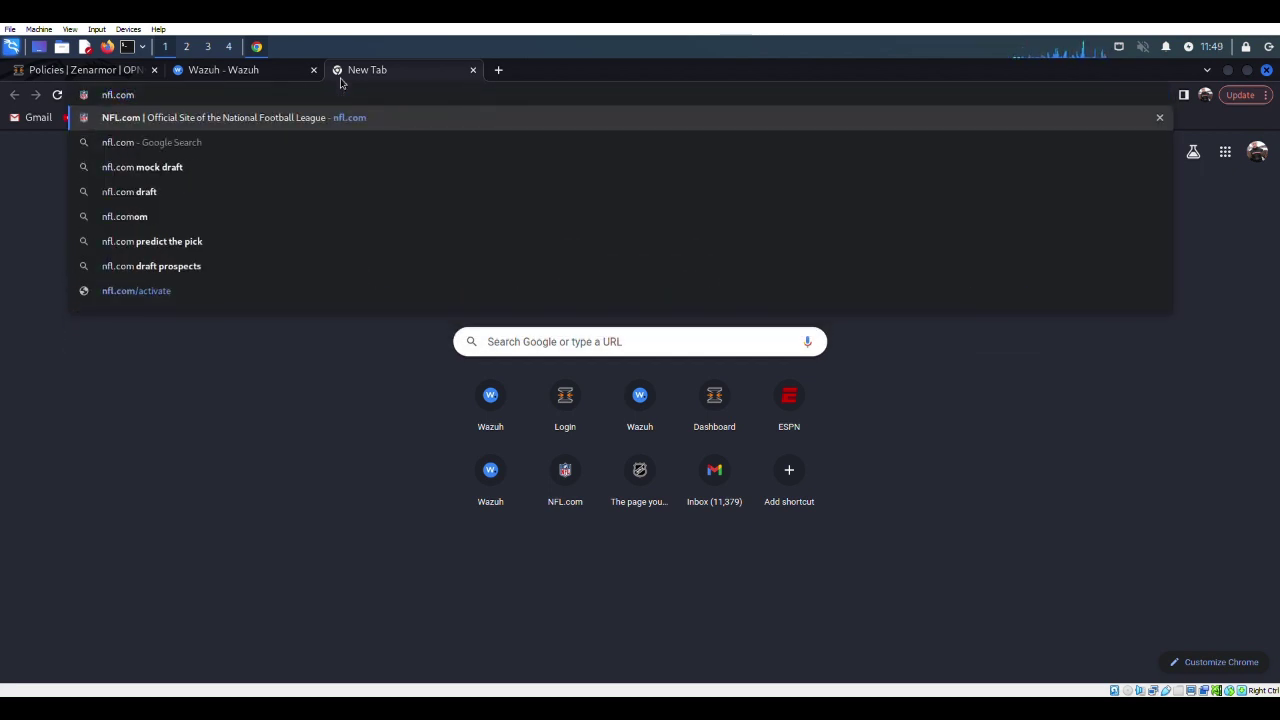
pyautogui.press('Return')
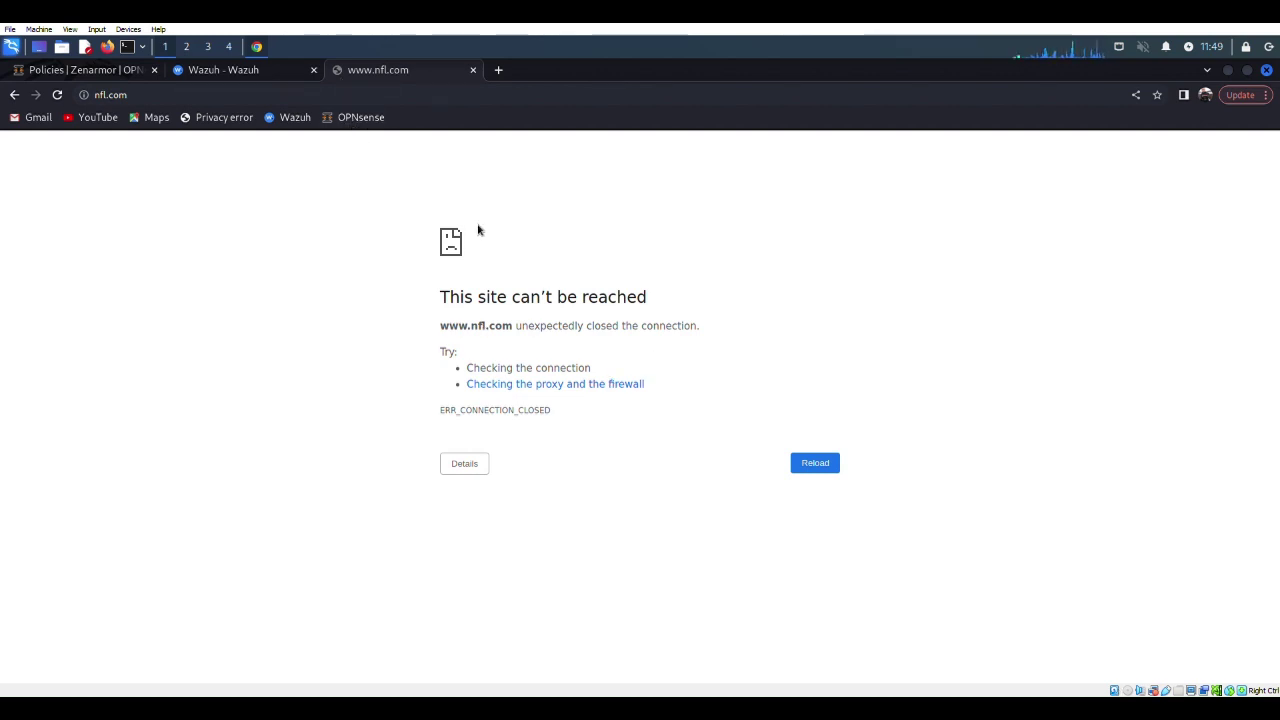
pyautogui.click(473, 69)
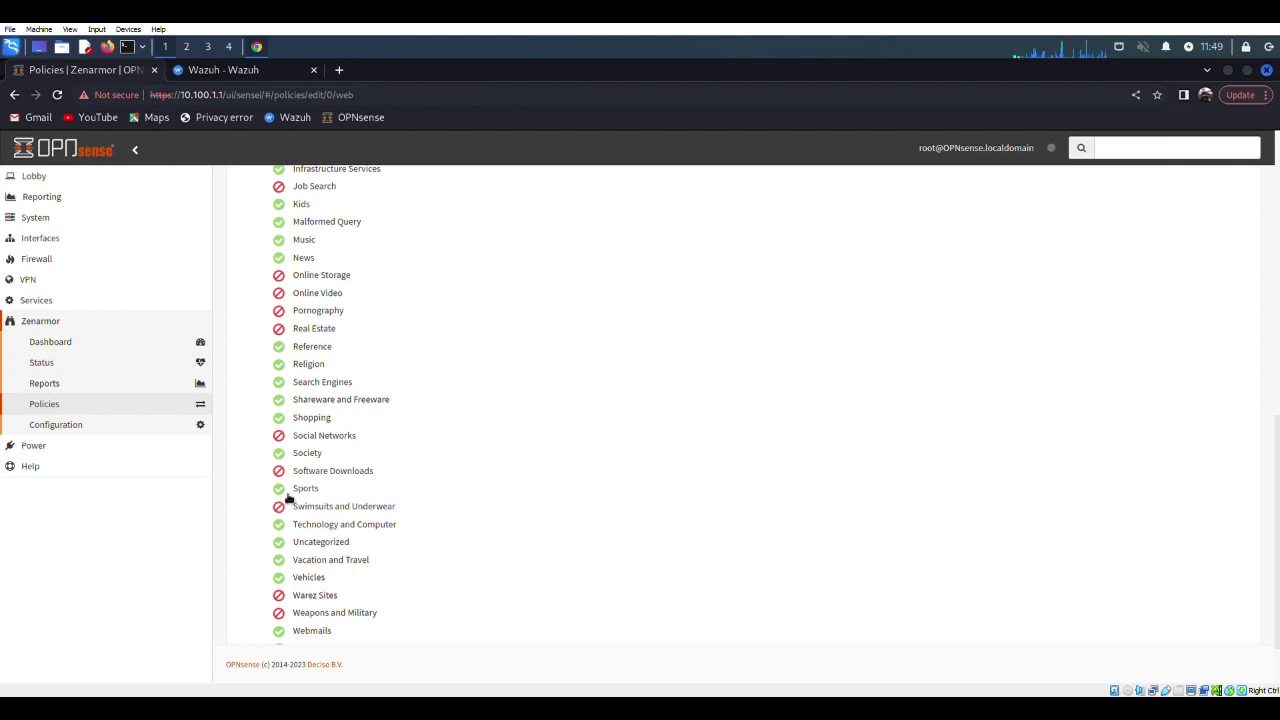
# Step: Allow the Sports web category in the Default policy and save the changes
pyautogui.scroll(-2, 1208, 565)
pyautogui.click(1214, 611)
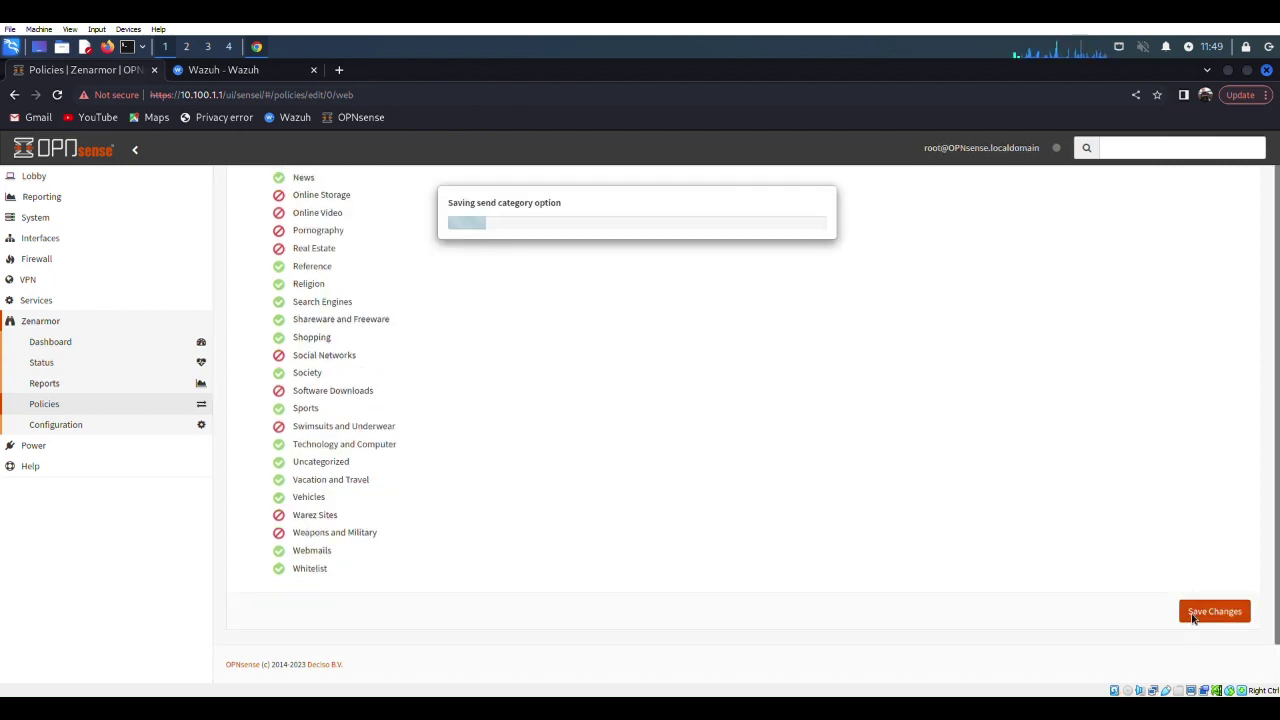
# Step: Retest nfl.com in a new browser tab with the Sports category allowed, and close the tab
pyautogui.click(340, 69)
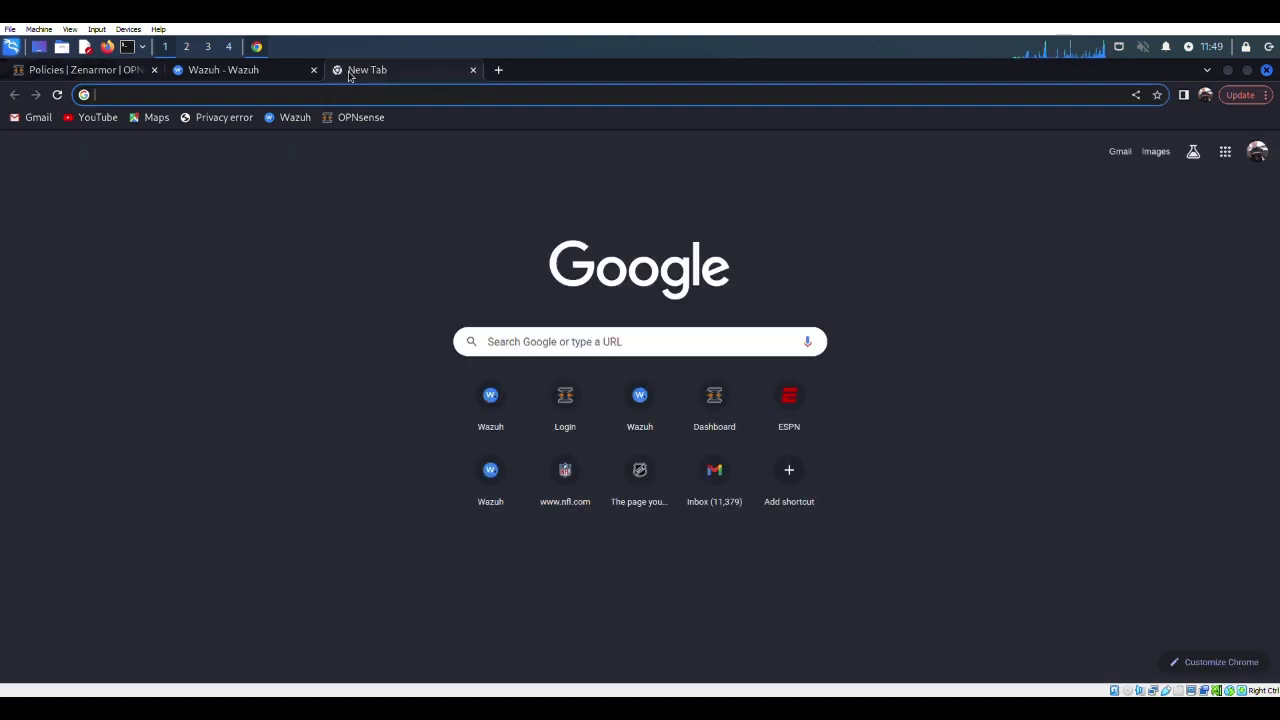
pyautogui.write('nfl.com')
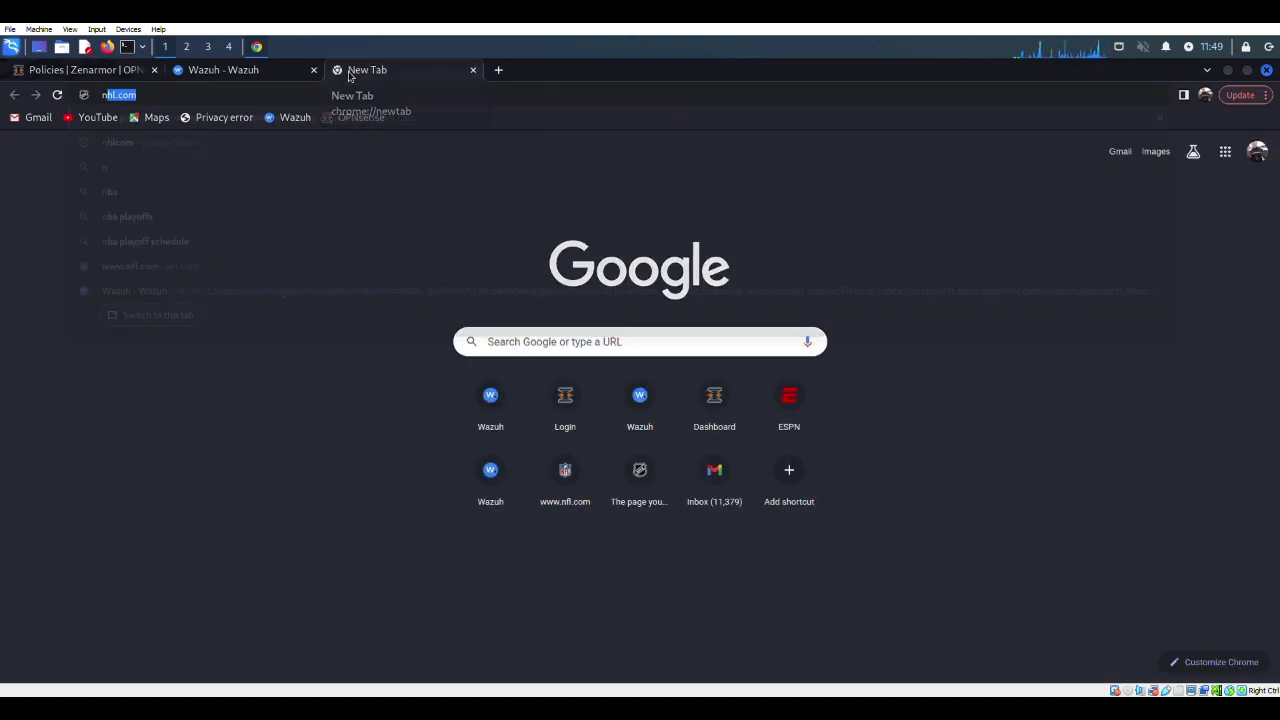
pyautogui.press('Return')
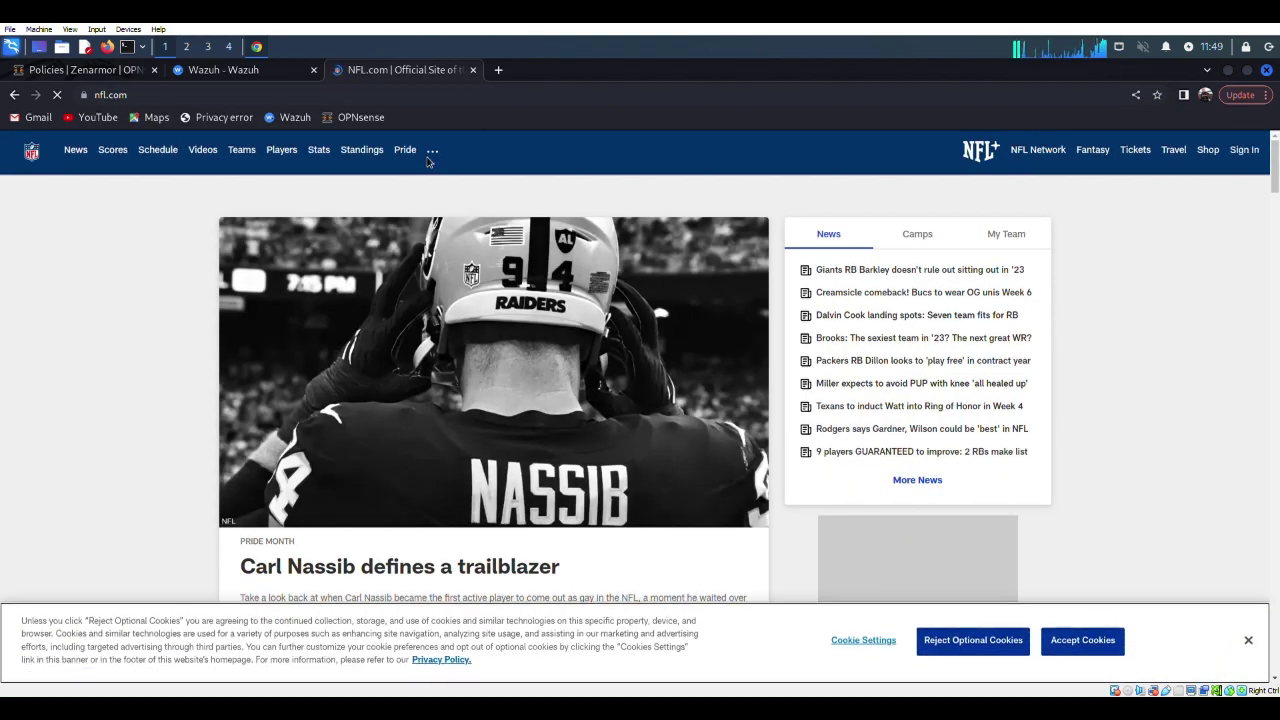
pyautogui.click(473, 70)
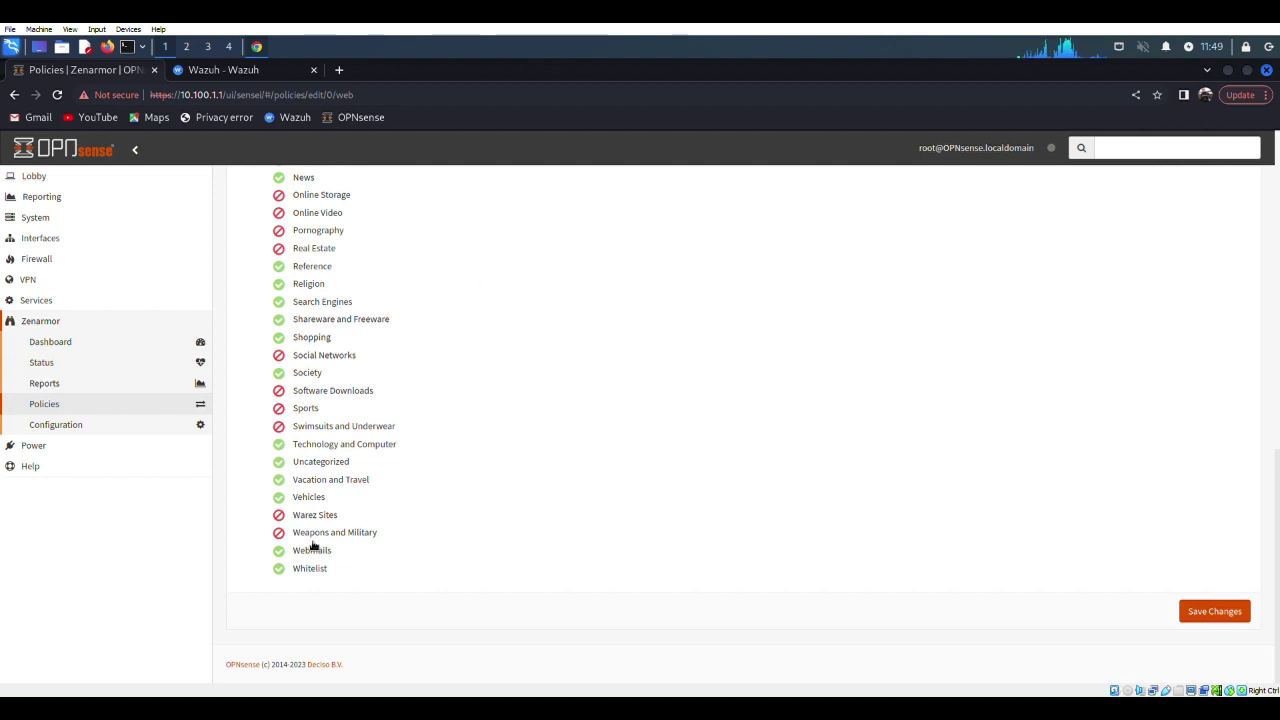
# Step: Block the Sports web category in the Default policy and save the changes
pyautogui.click(1207, 609)
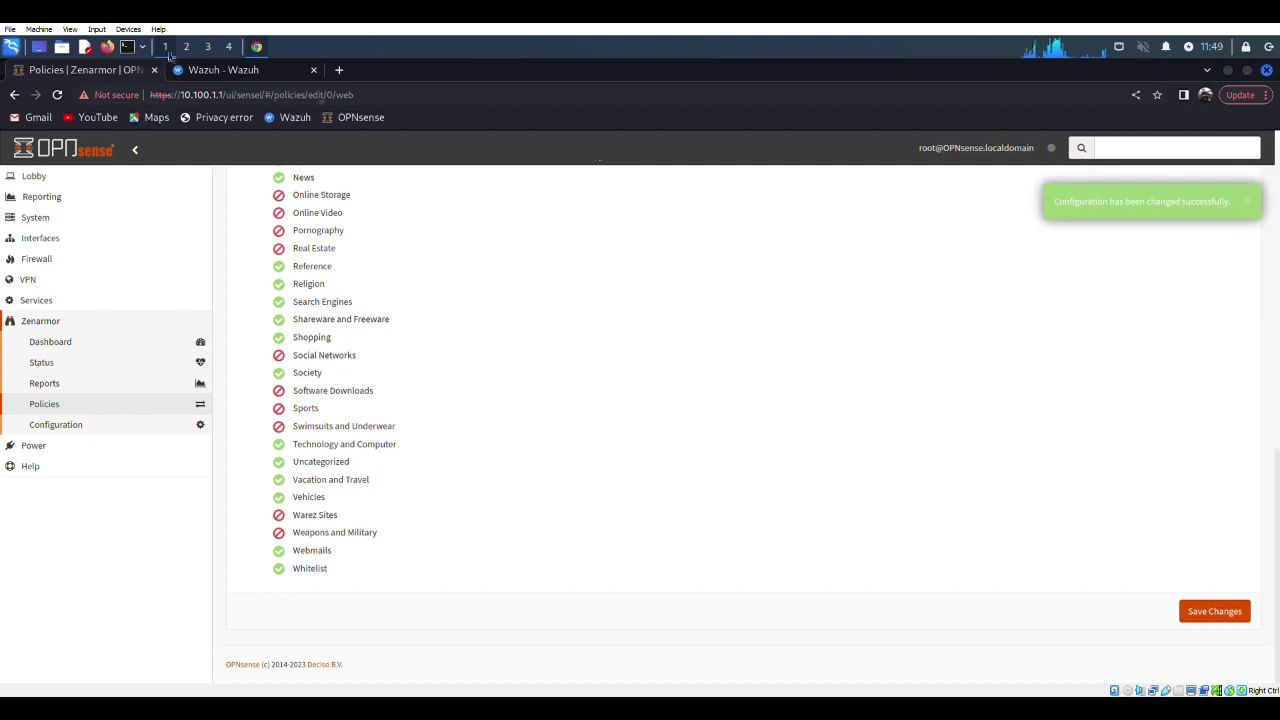
# Step: Add nfl.com to the whitelist in the Default policy's exclusions
pyautogui.scroll(10, 428, 329)
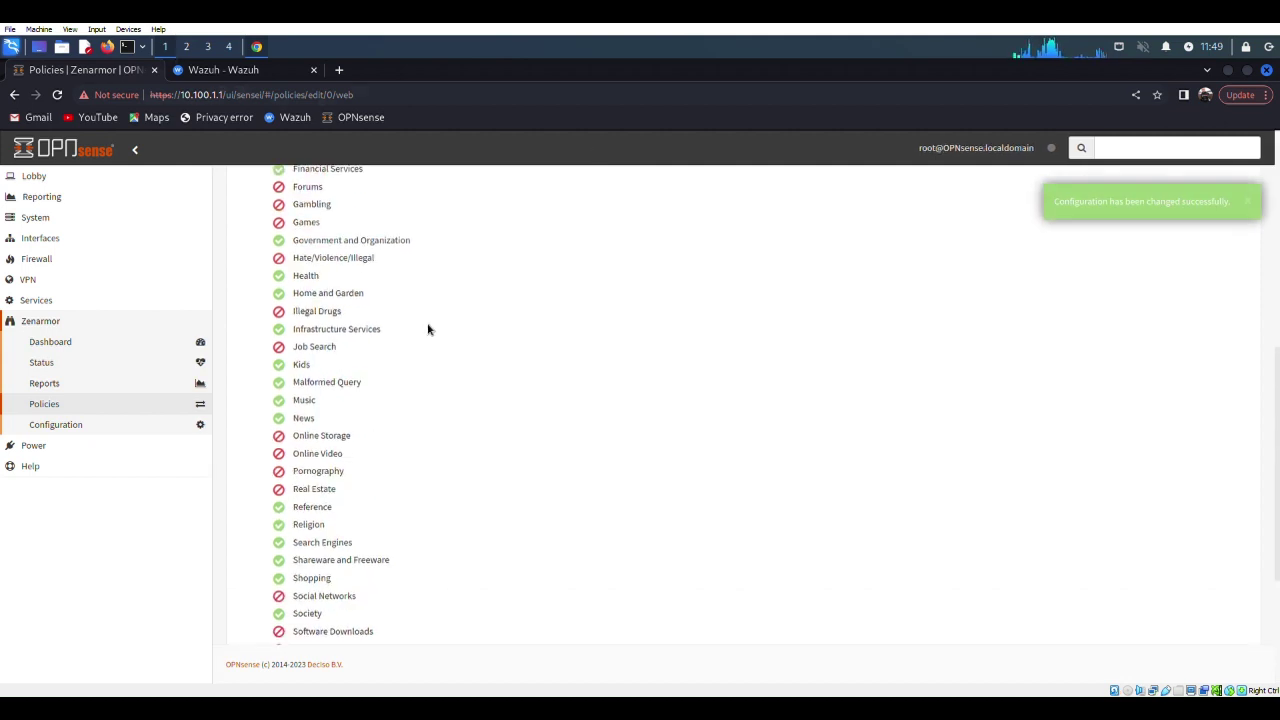
pyautogui.click(560, 280)
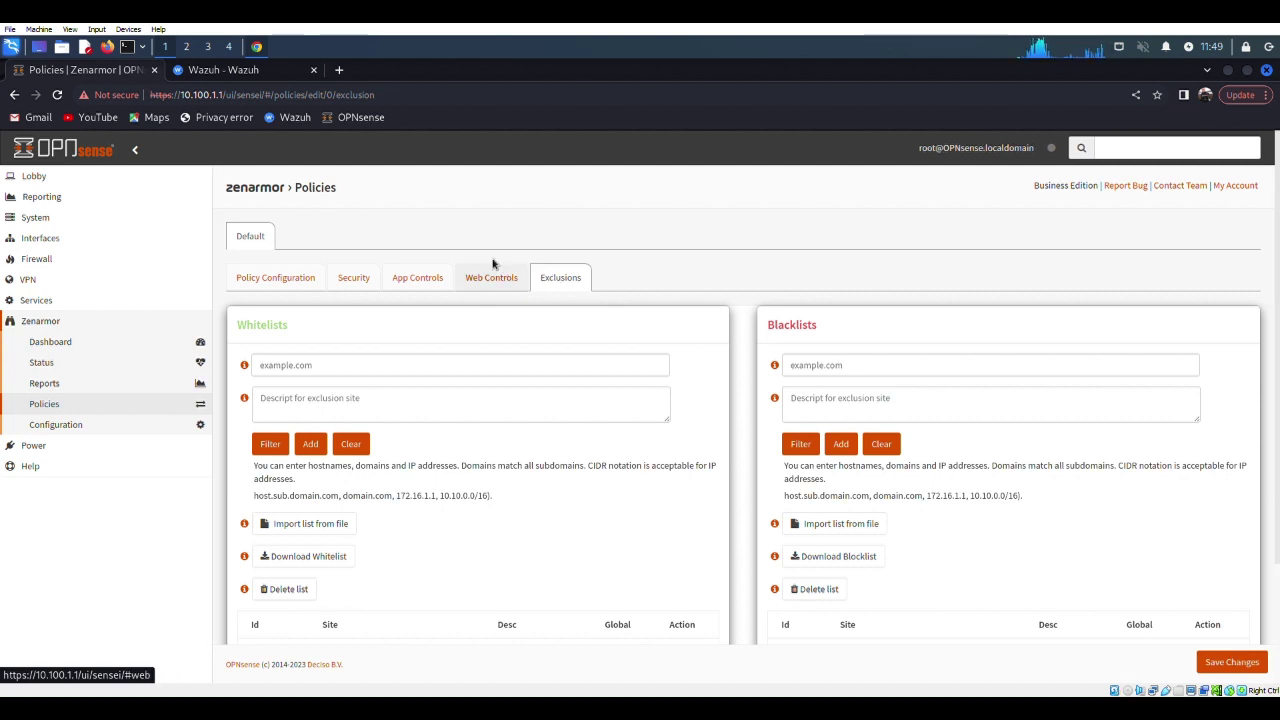
pyautogui.click(358, 373)
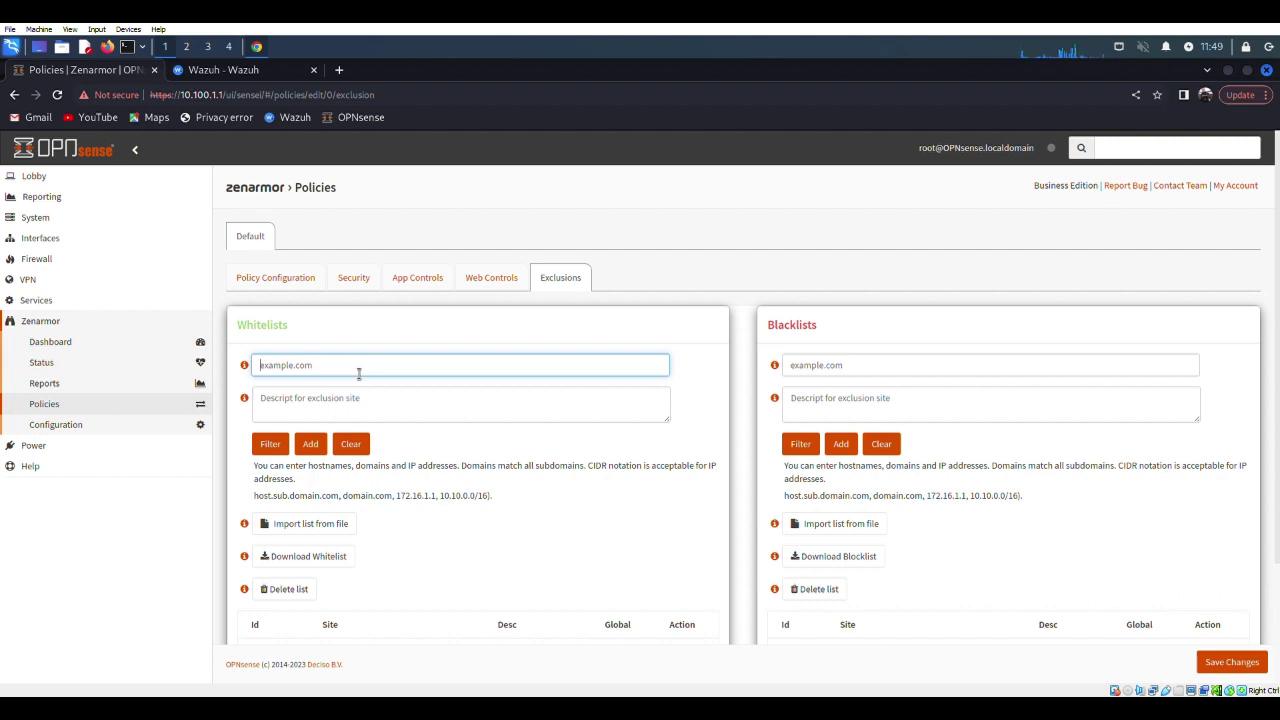
pyautogui.write('nfl.com')
pyautogui.click(313, 444)
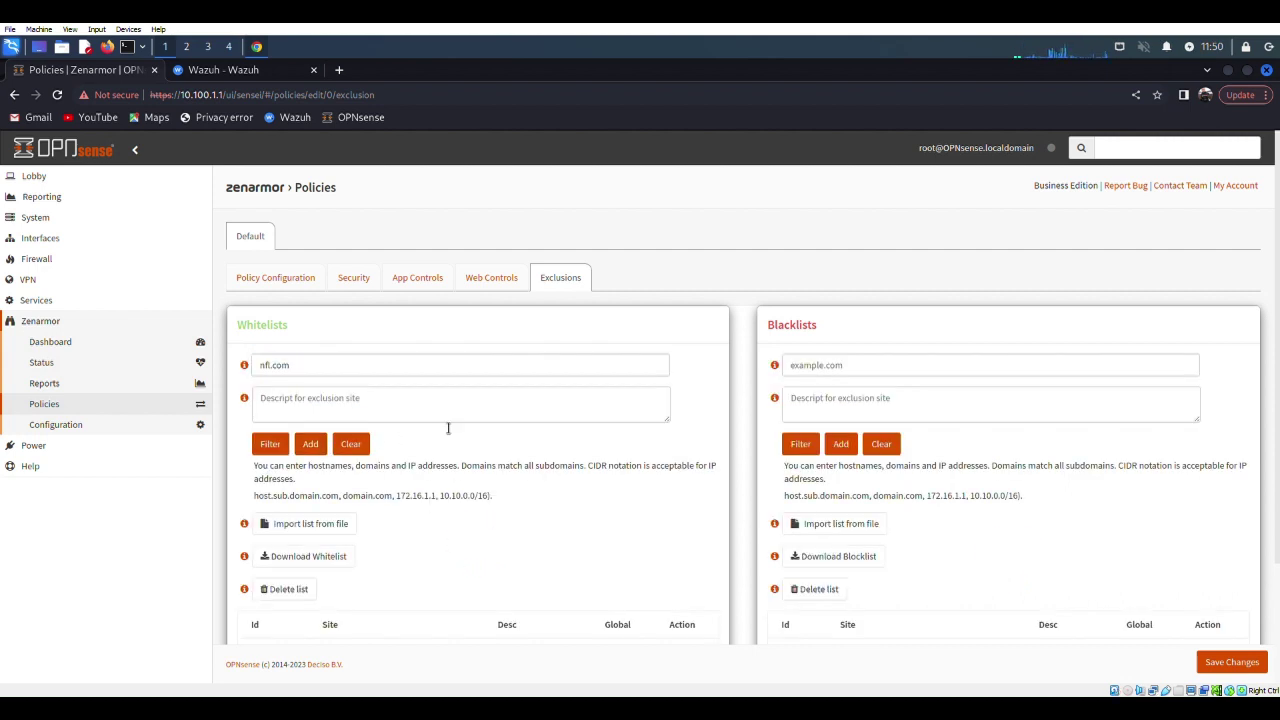
pyautogui.scroll(-1, 448, 428)
pyautogui.scroll(1, 503, 326)
# Step: Check the web category settings in the Default policy's Web Controls again
pyautogui.click(491, 277)
pyautogui.scroll(-5, 477, 453)
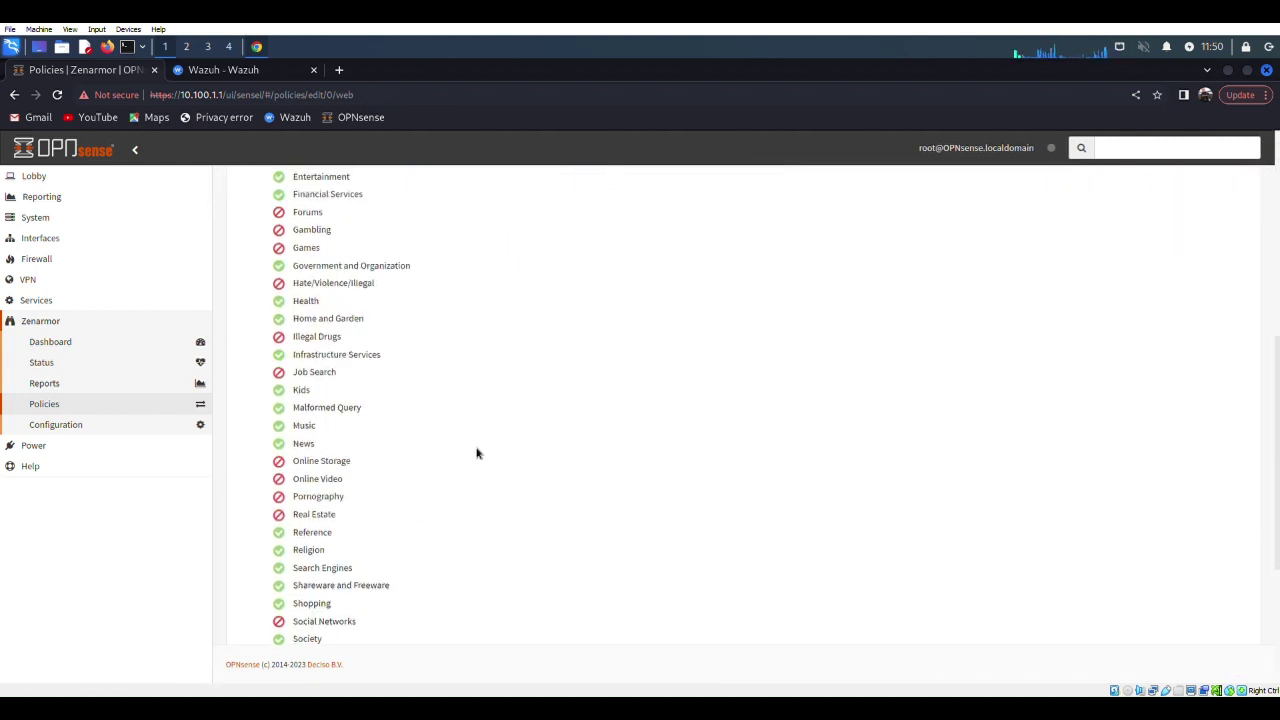
pyautogui.scroll(-3, 477, 453)
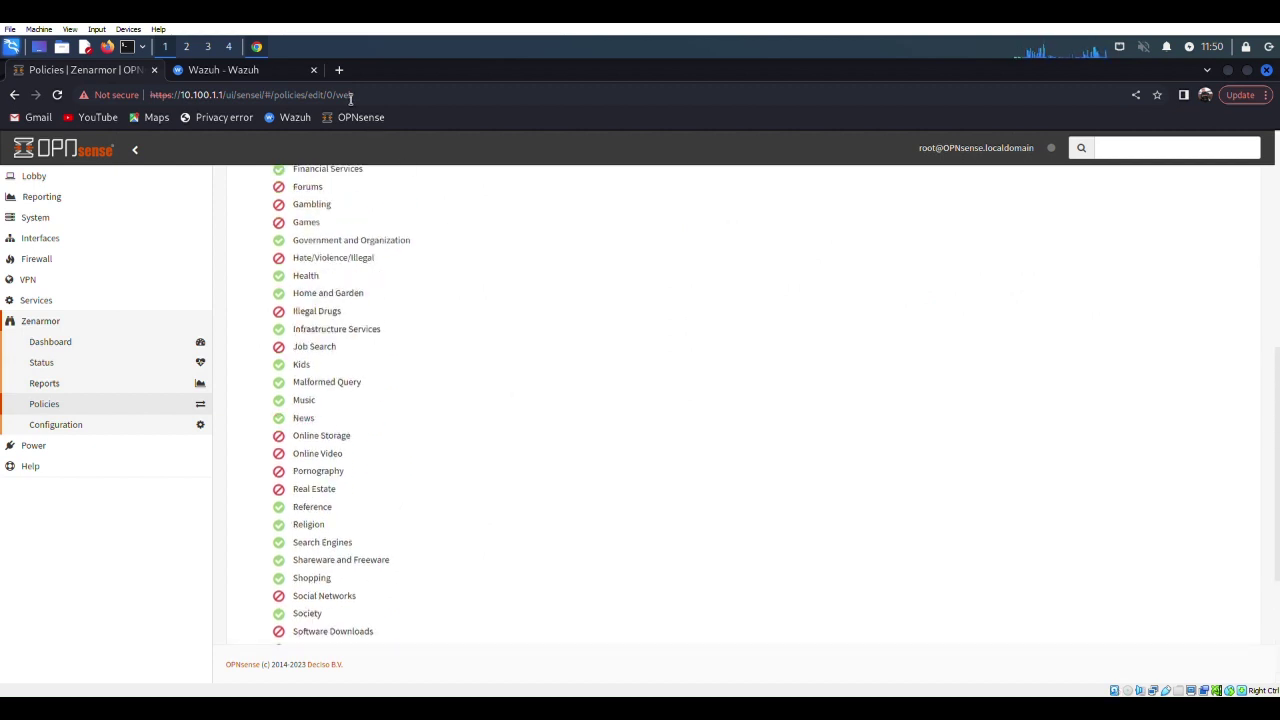
# Step: Load nfl.com in a new browser tab to test the whitelist exclusion, and close the tab
pyautogui.click(339, 70)
pyautogui.write('nfl.,')
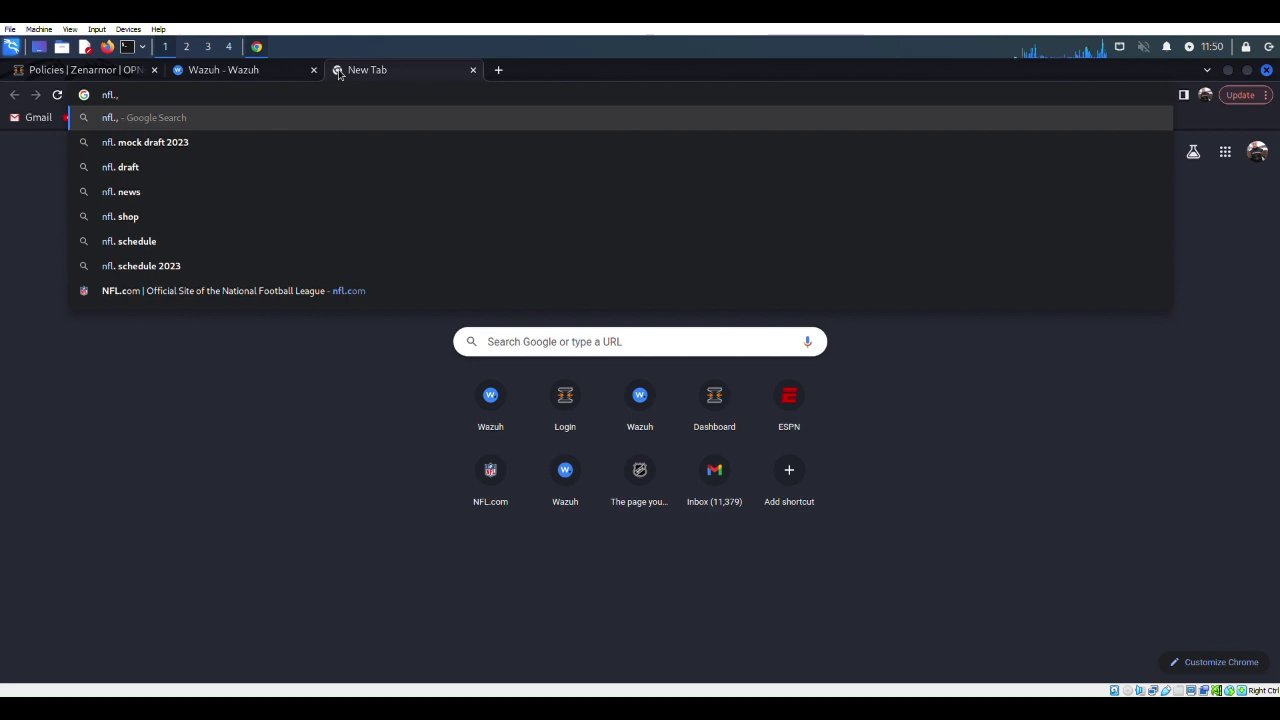
pyautogui.press('BackSpace')
pyautogui.write('co')
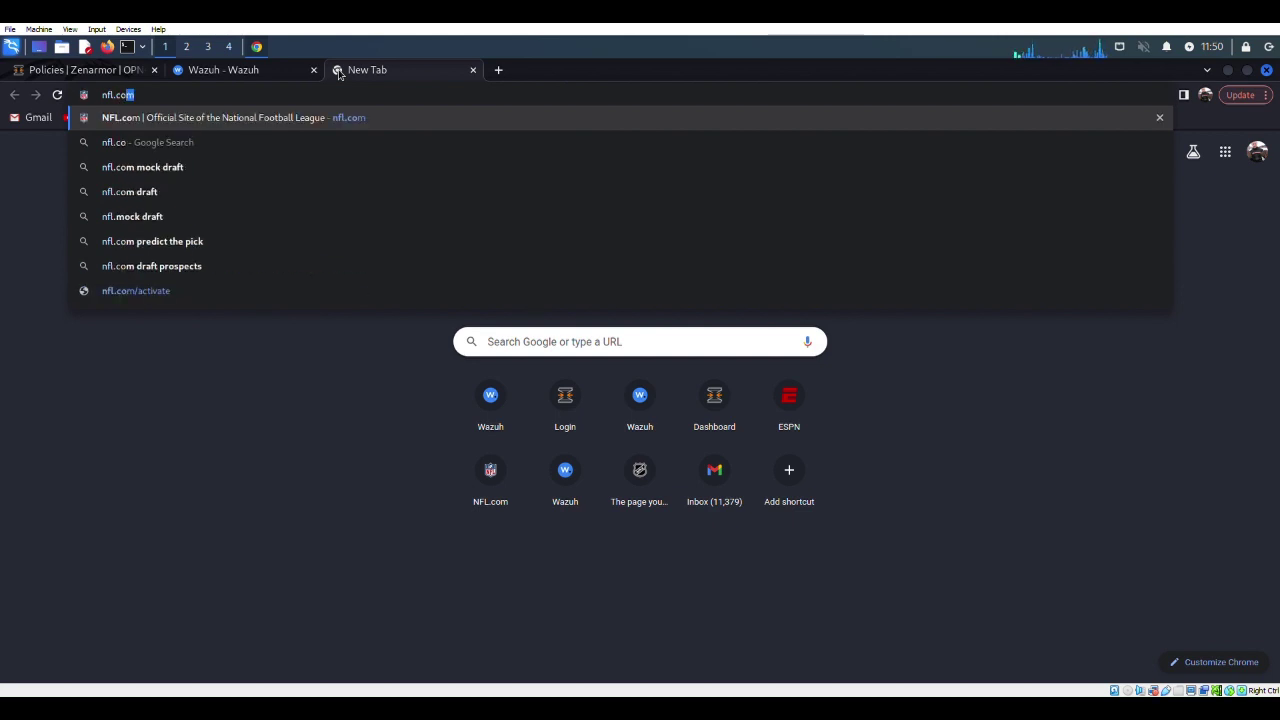
pyautogui.write('m')
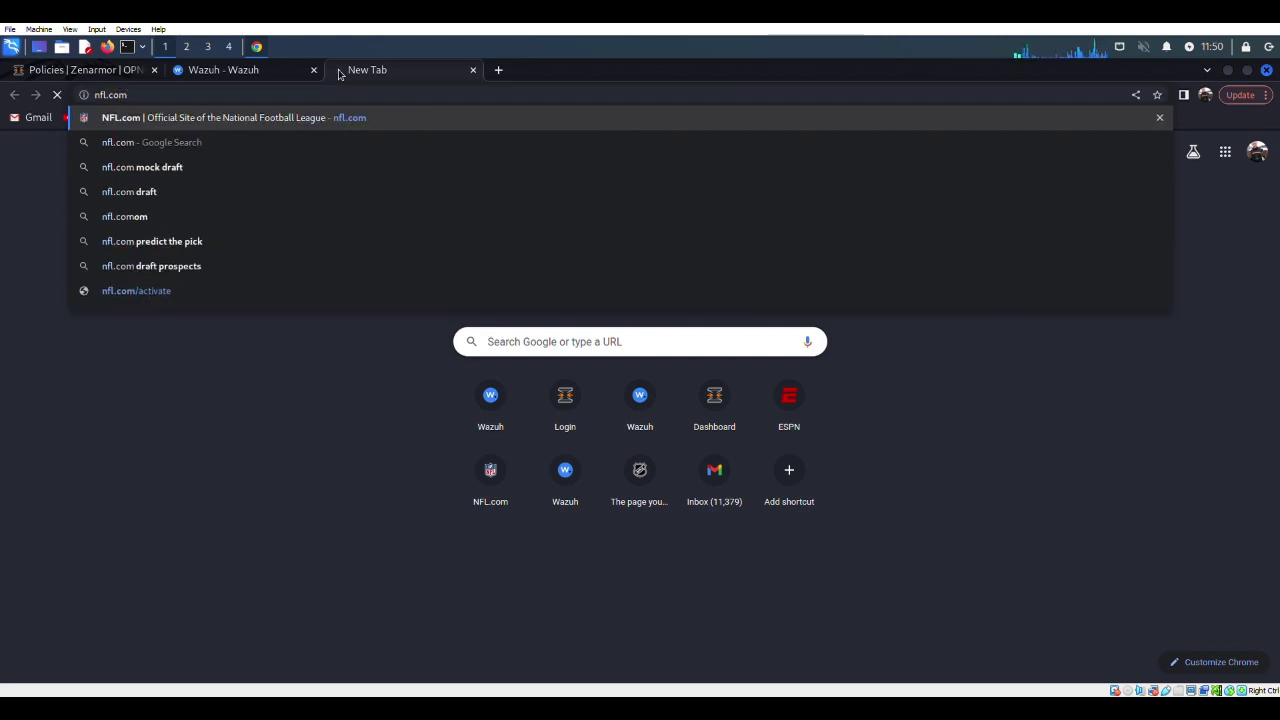
pyautogui.press('Return')
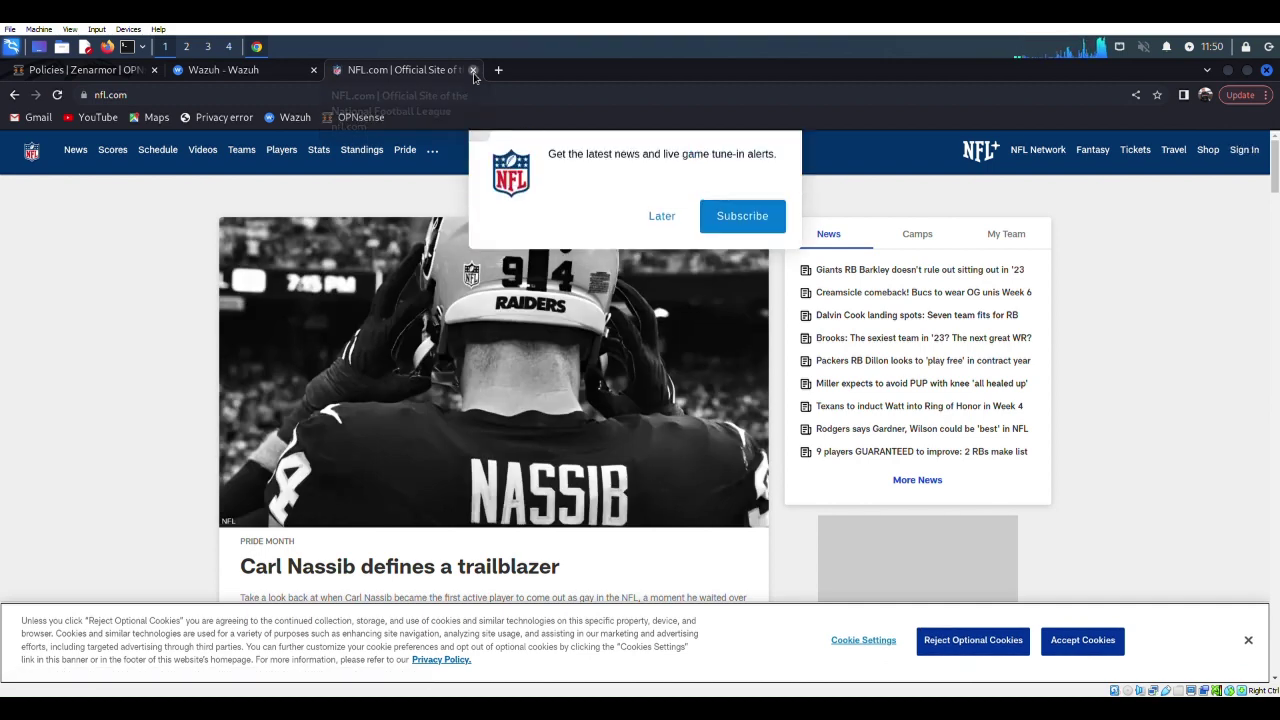
pyautogui.click(473, 71)
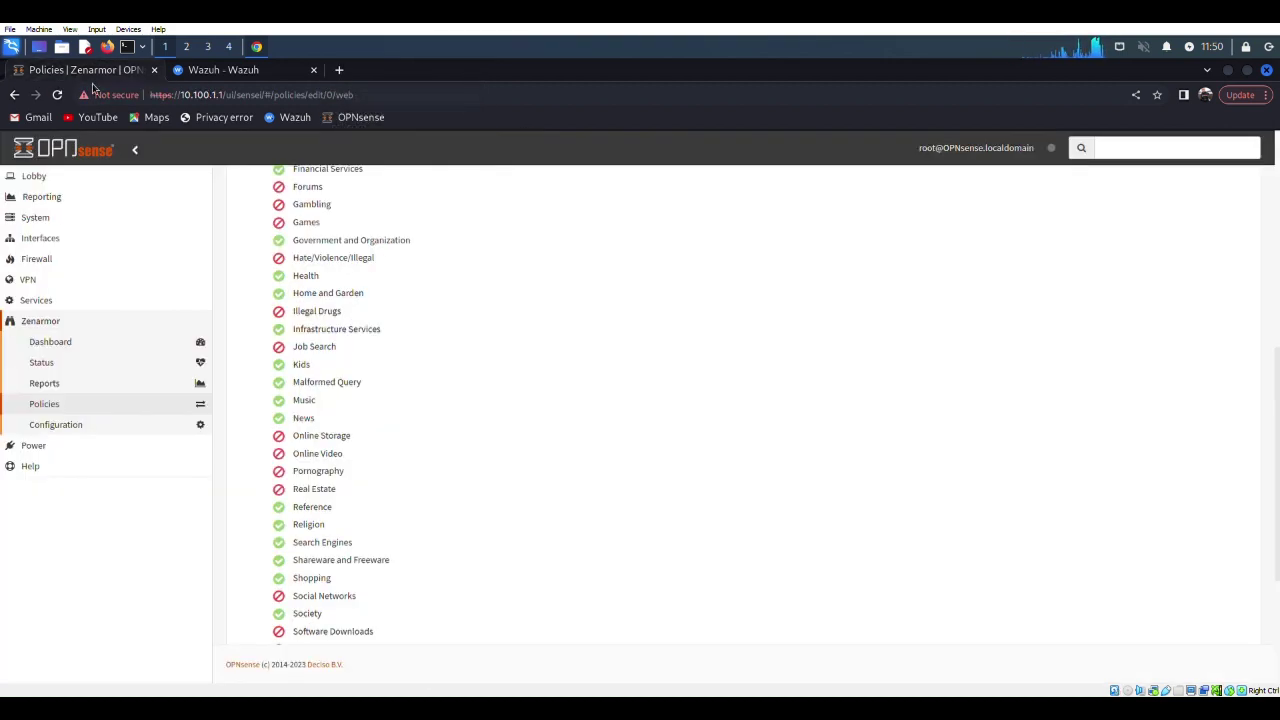
# Step: Open the Live Sessions Explorer from the Zenarmor reports and examine the destination hostnames of the logged sessions
pyautogui.scroll(5, 465, 372)
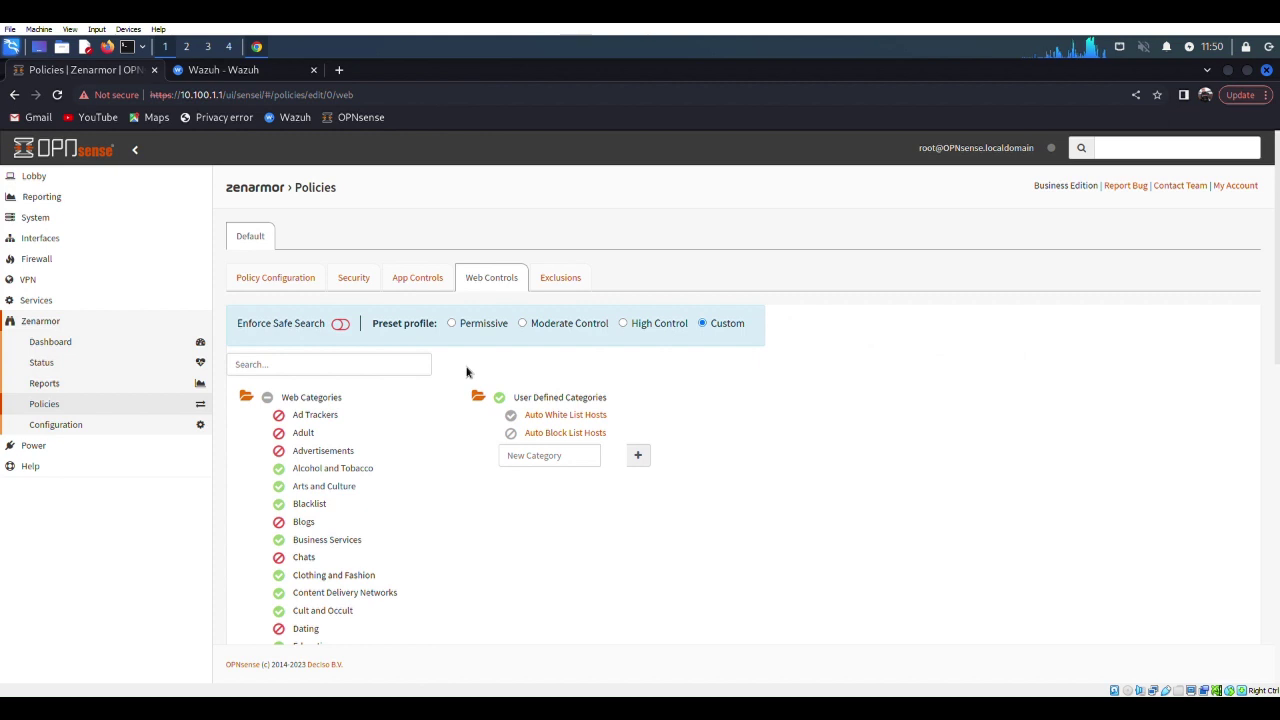
pyautogui.click(576, 288)
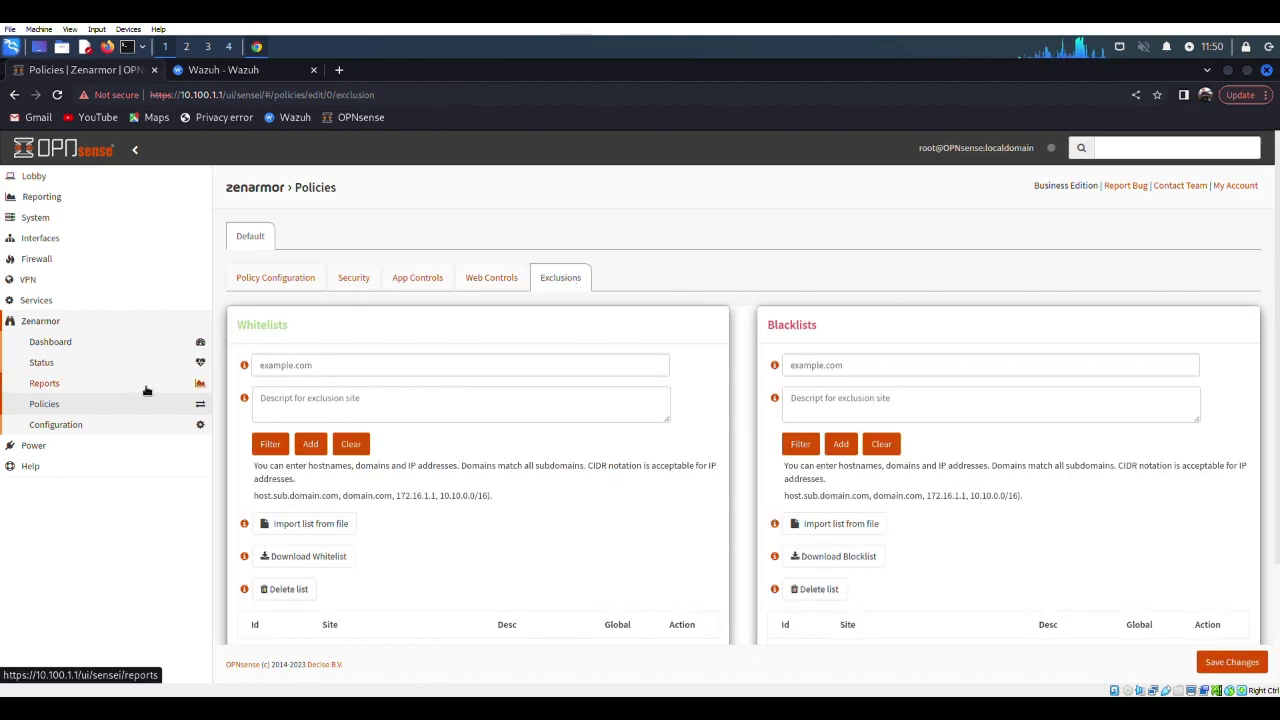
pyautogui.click(58, 392)
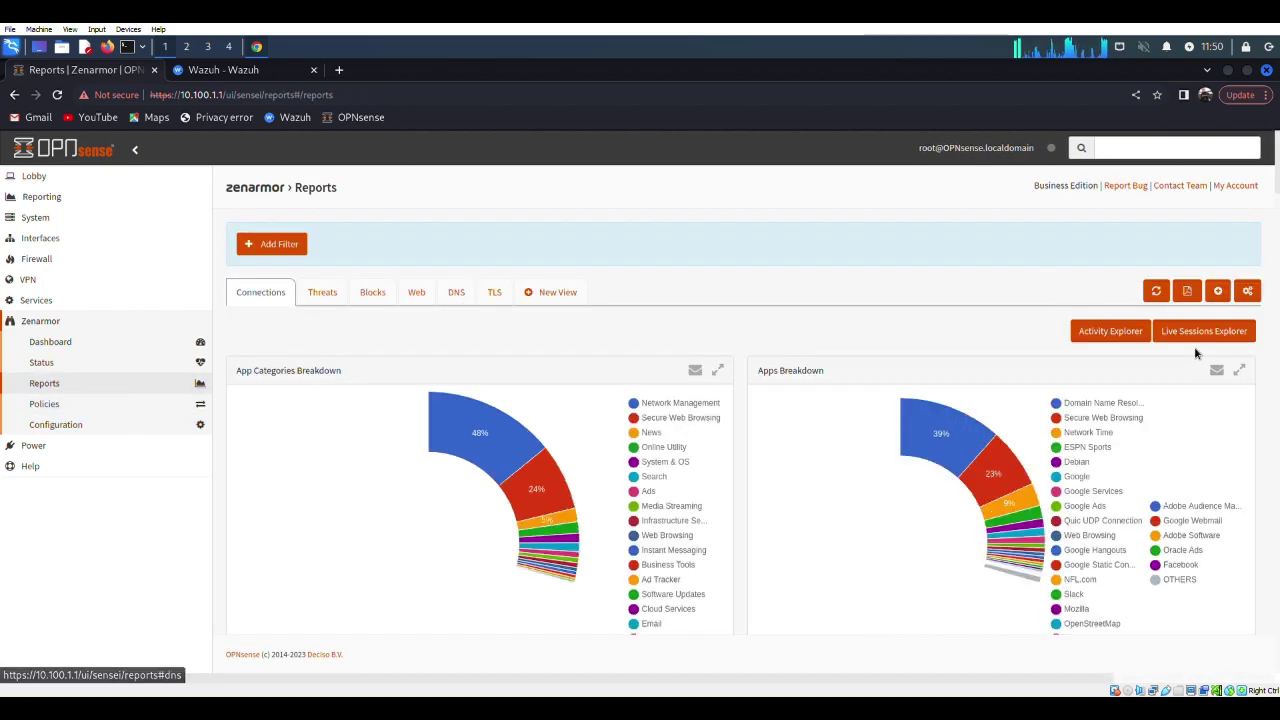
pyautogui.click(1200, 333)
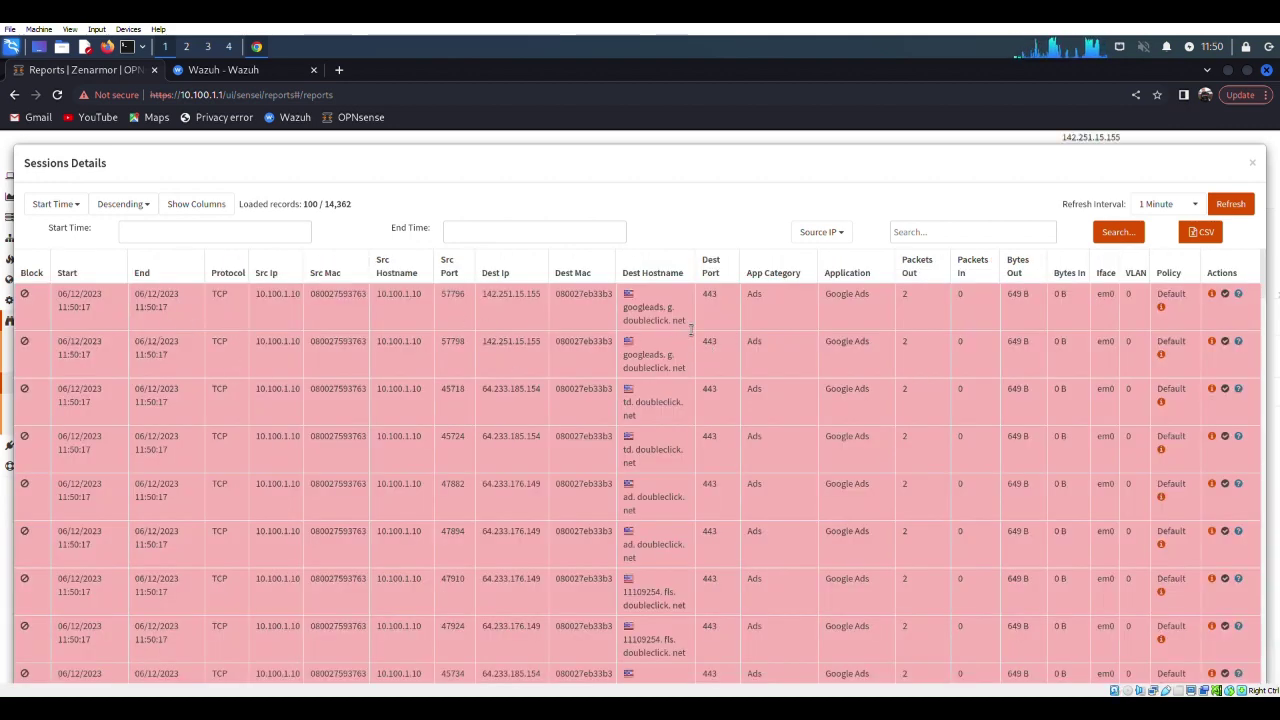
pyautogui.scroll(-10, 690, 322)
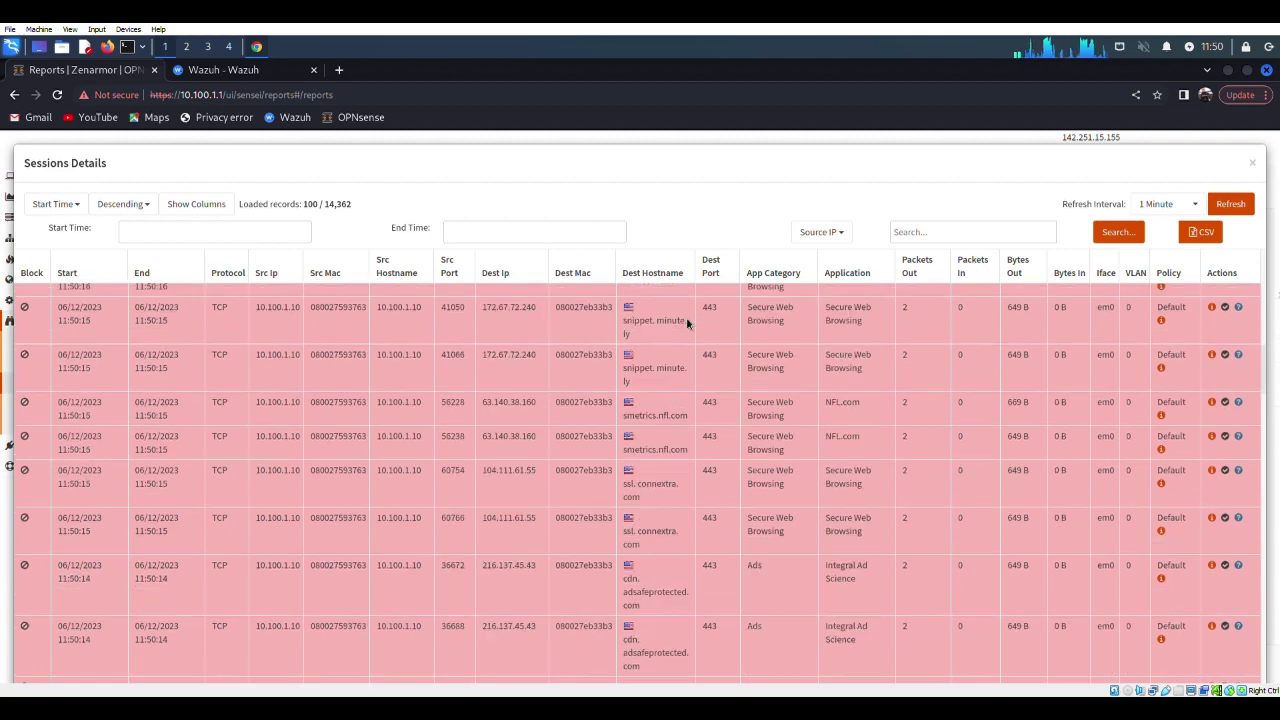
pyautogui.scroll(-3, 690, 322)
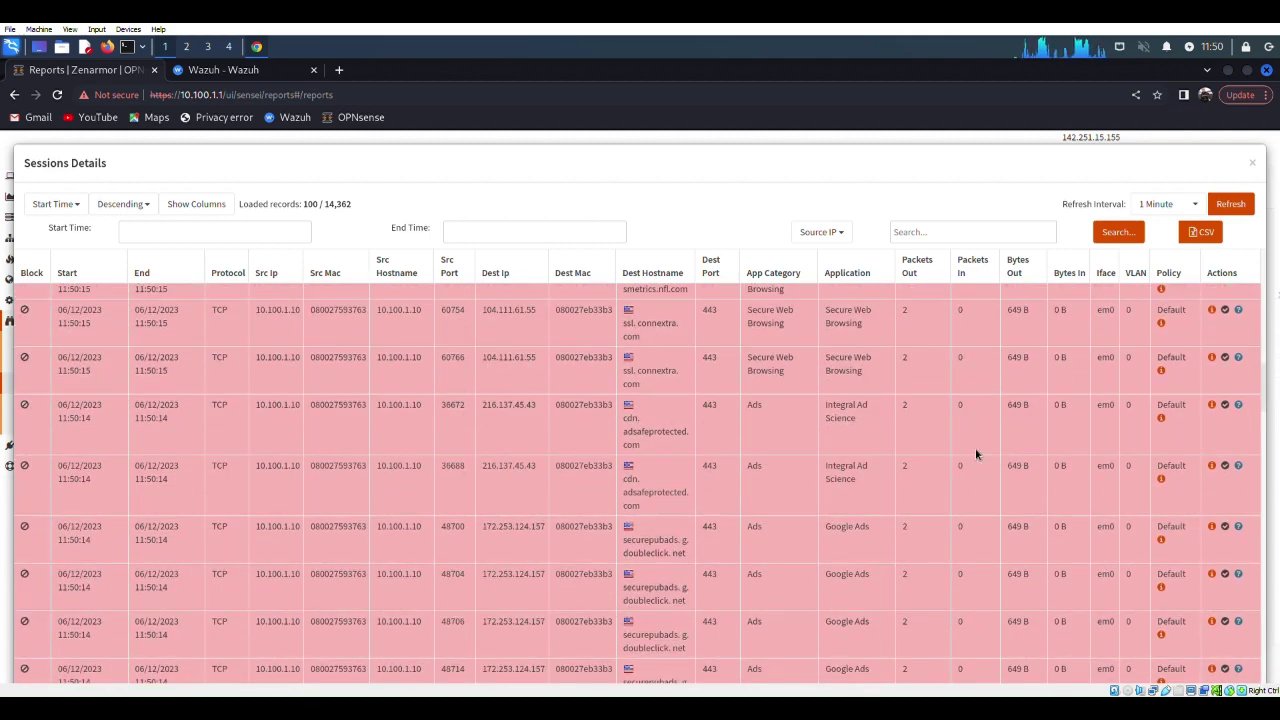
# Step: Examine the application and source address of the smetrics.nfl.com sessions in the session details, and close the session list
pyautogui.scroll(2, 866, 444)
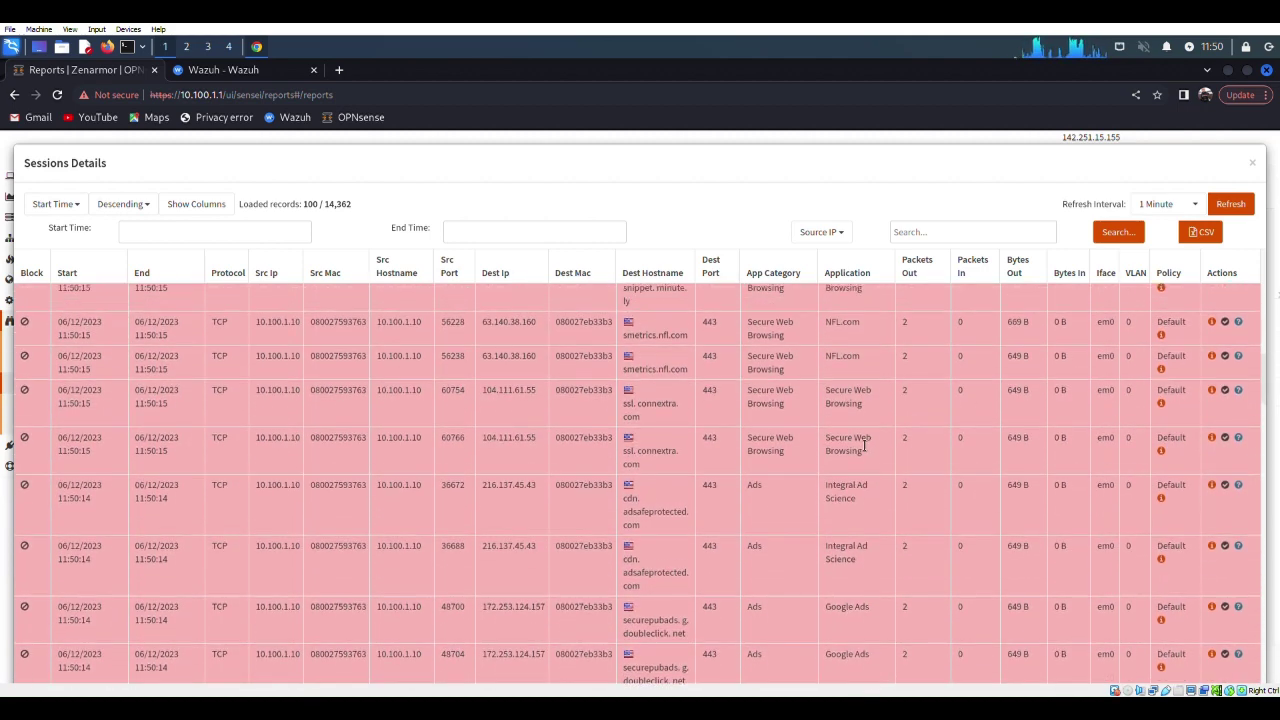
pyautogui.moveTo(831, 325); pyautogui.dragTo(866, 324)
pyautogui.click(863, 335)
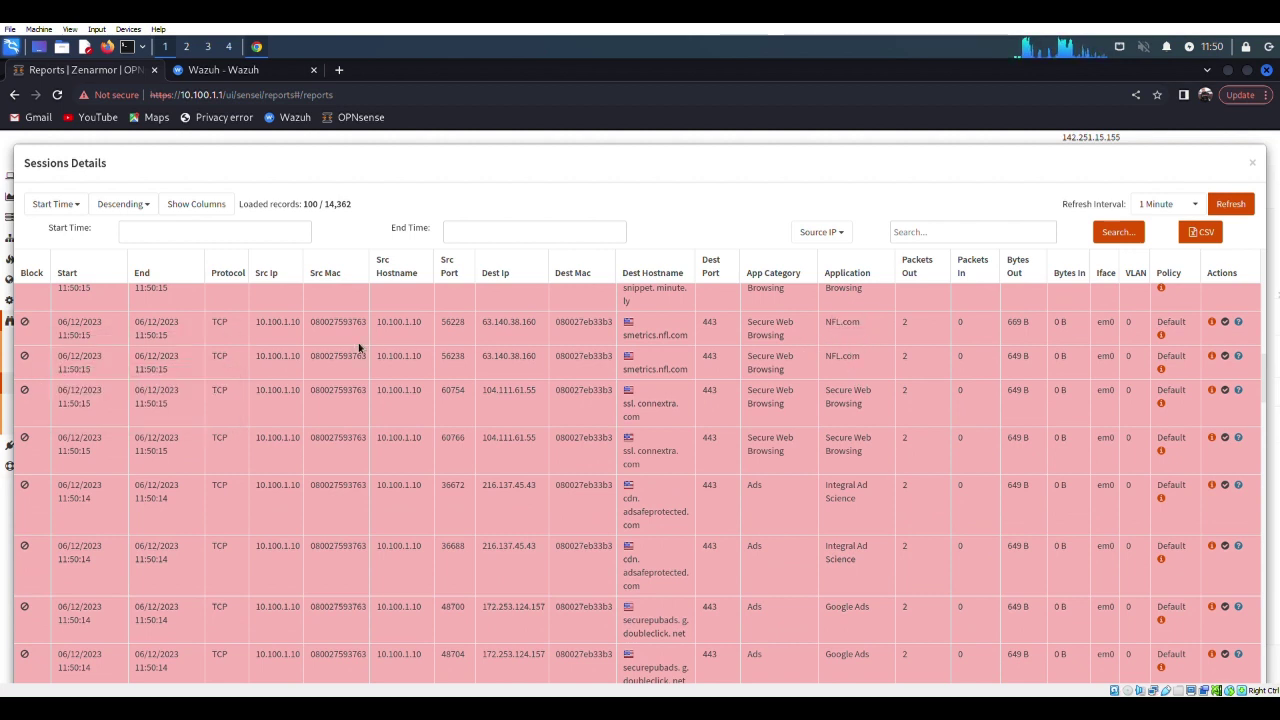
pyautogui.moveTo(305, 331); pyautogui.dragTo(256, 334)
pyautogui.click(264, 335)
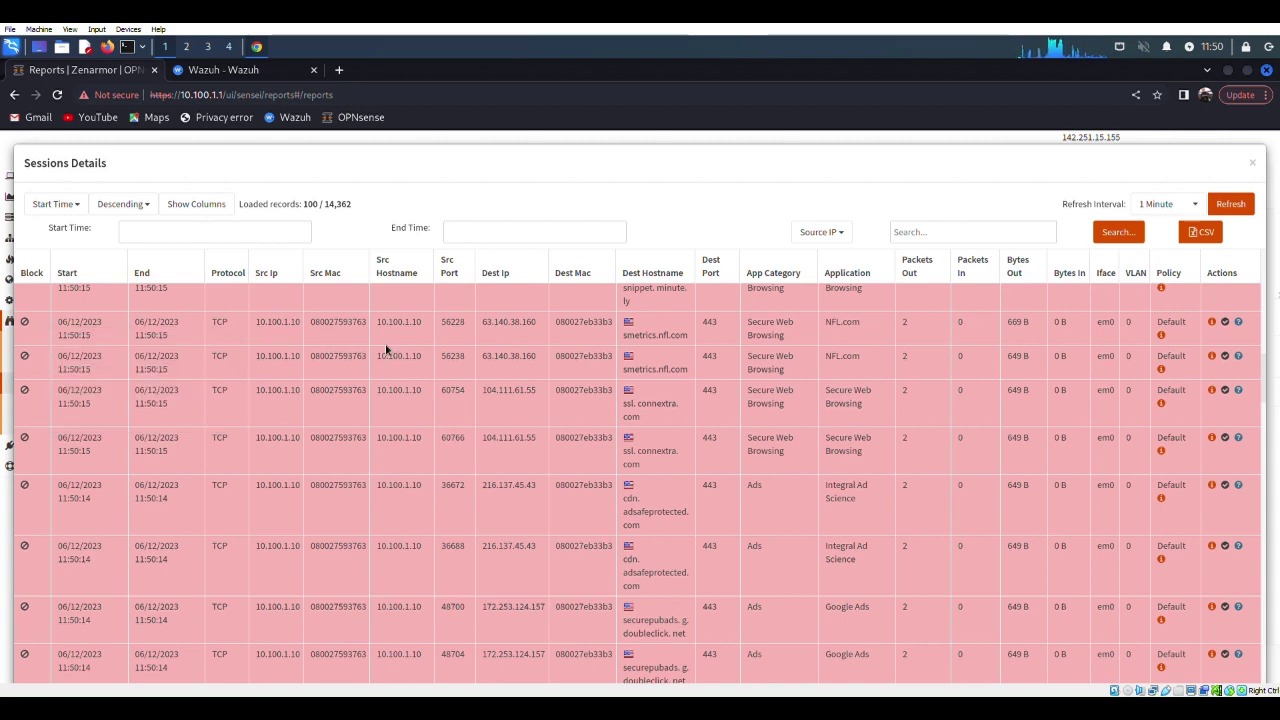
pyautogui.scroll(12, 470, 440)
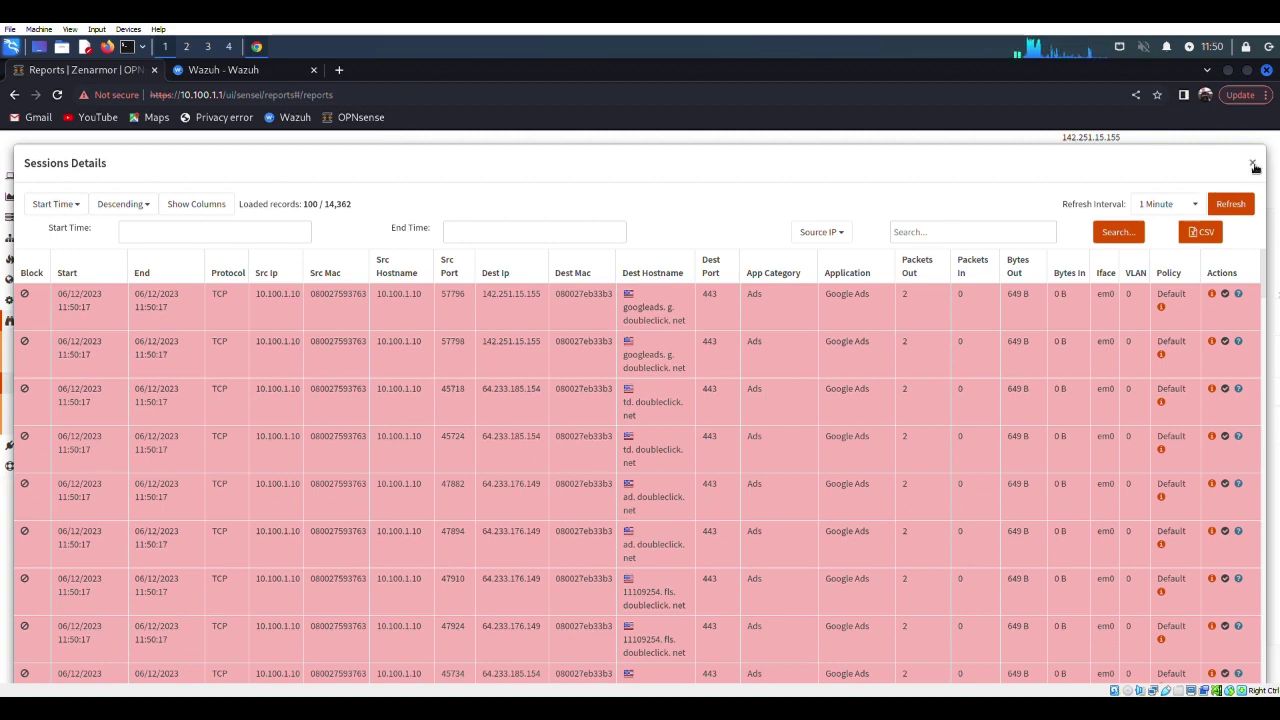
pyautogui.click(1251, 165)
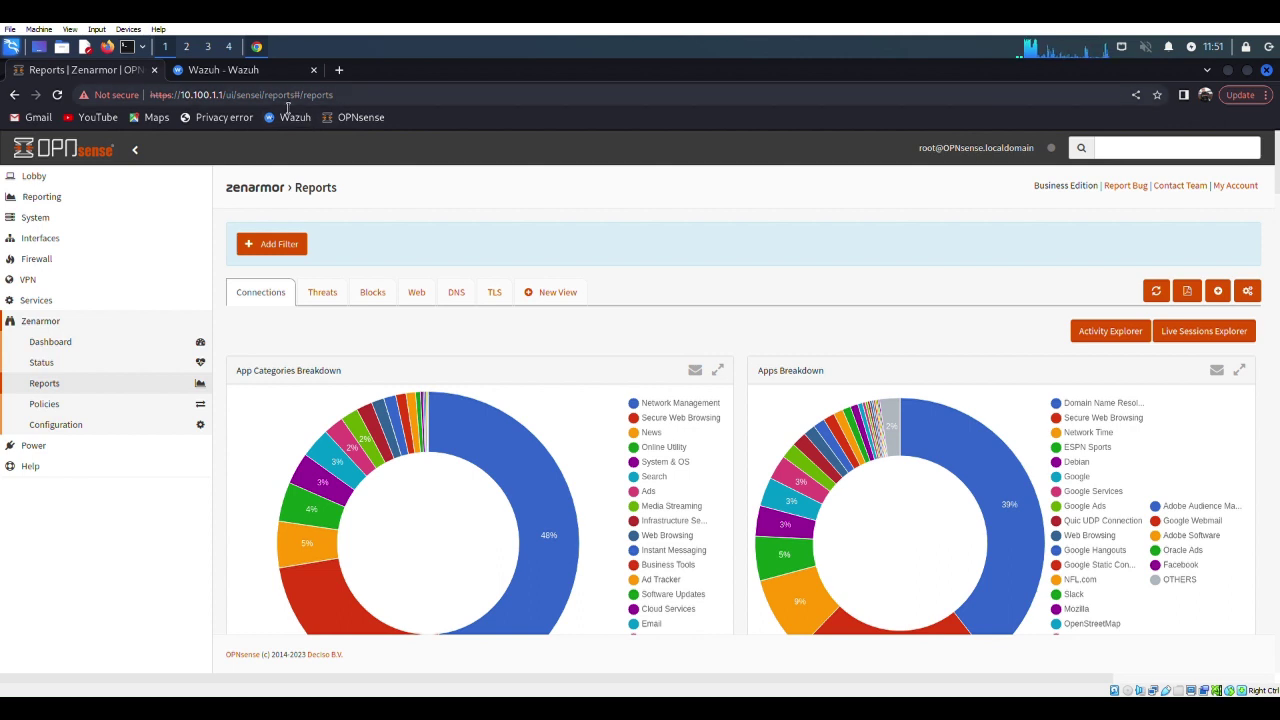
# Step: Switch to Wazuh, open the ClassUbuntu agent and set its overview time range to the last 30 days
pyautogui.click(256, 75)
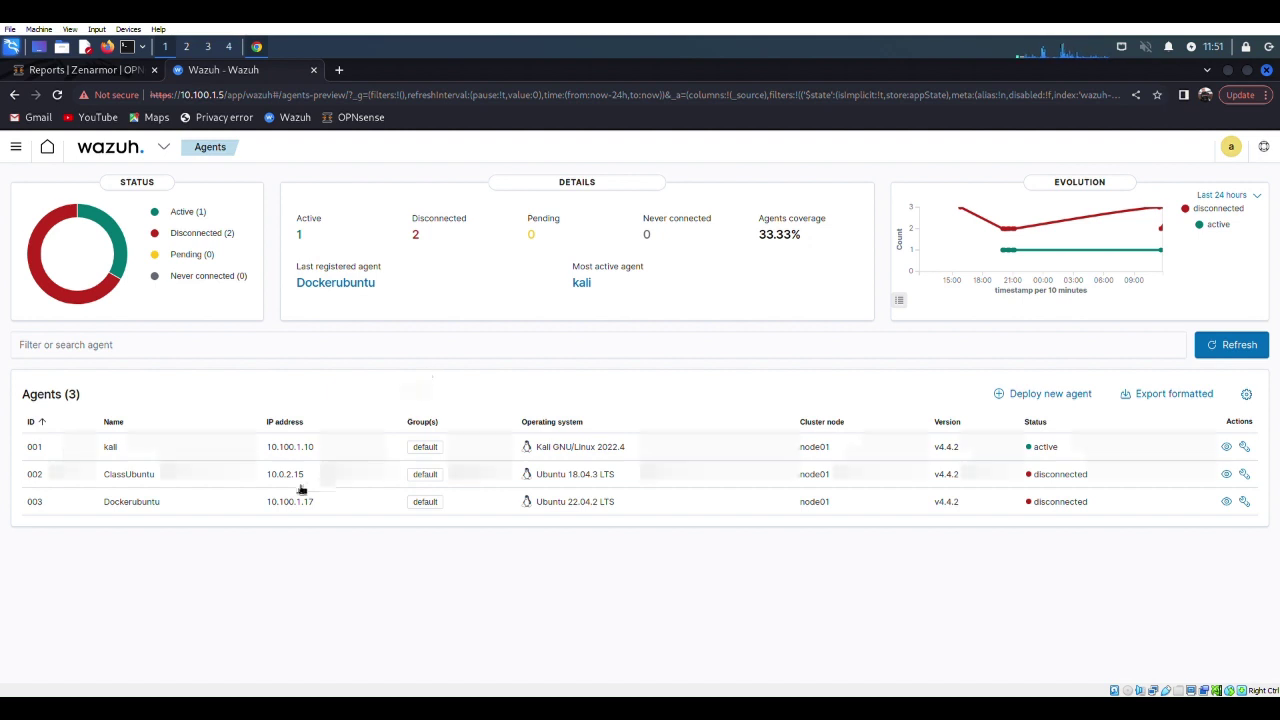
pyautogui.click(211, 484)
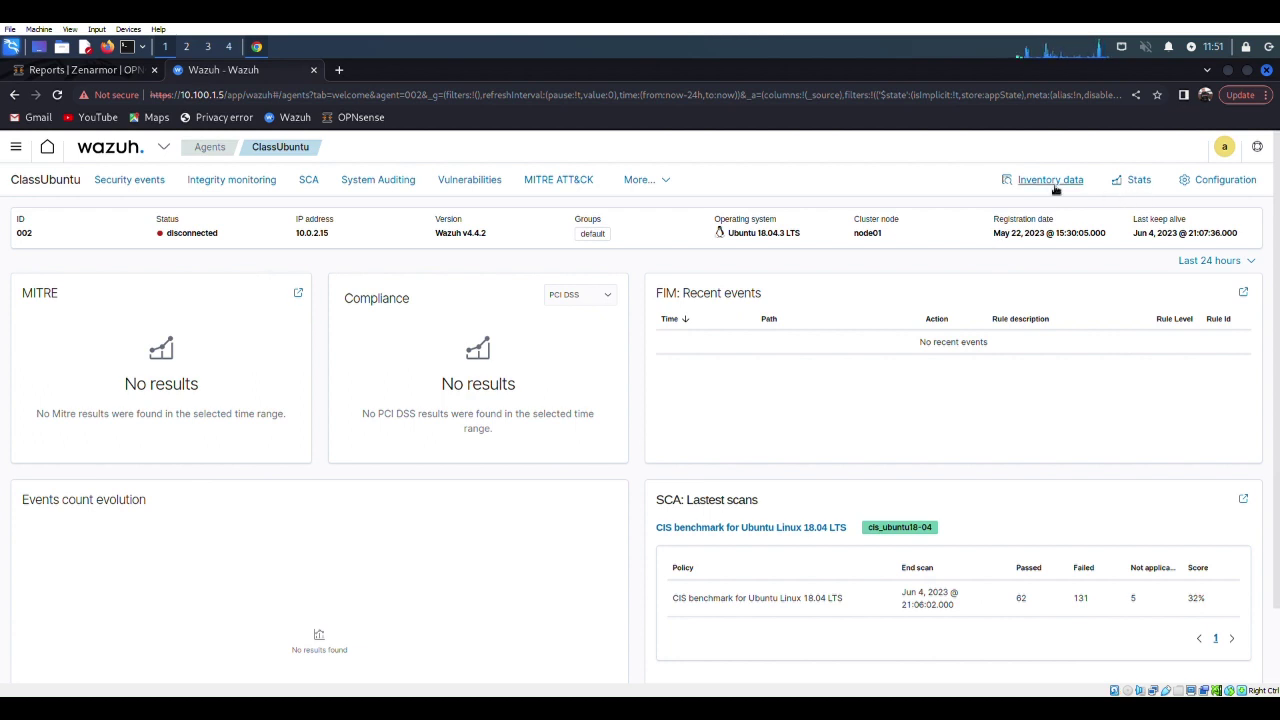
pyautogui.click(1207, 260)
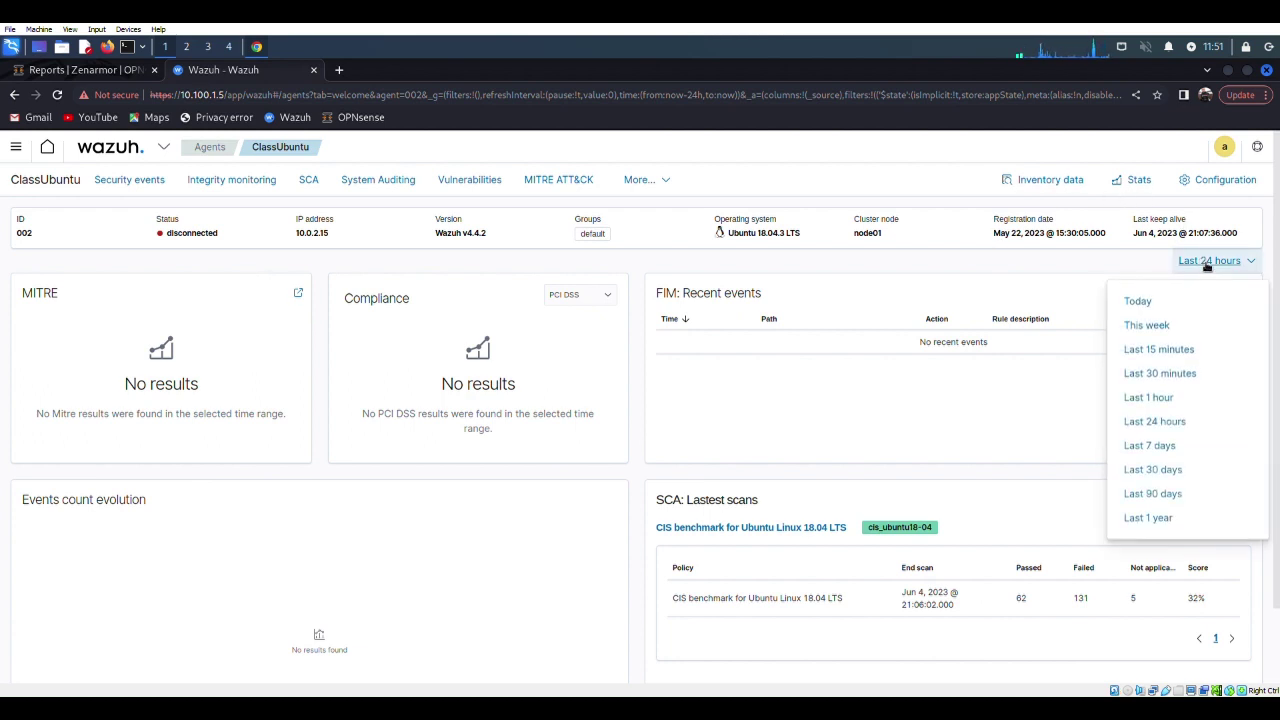
pyautogui.click(1147, 472)
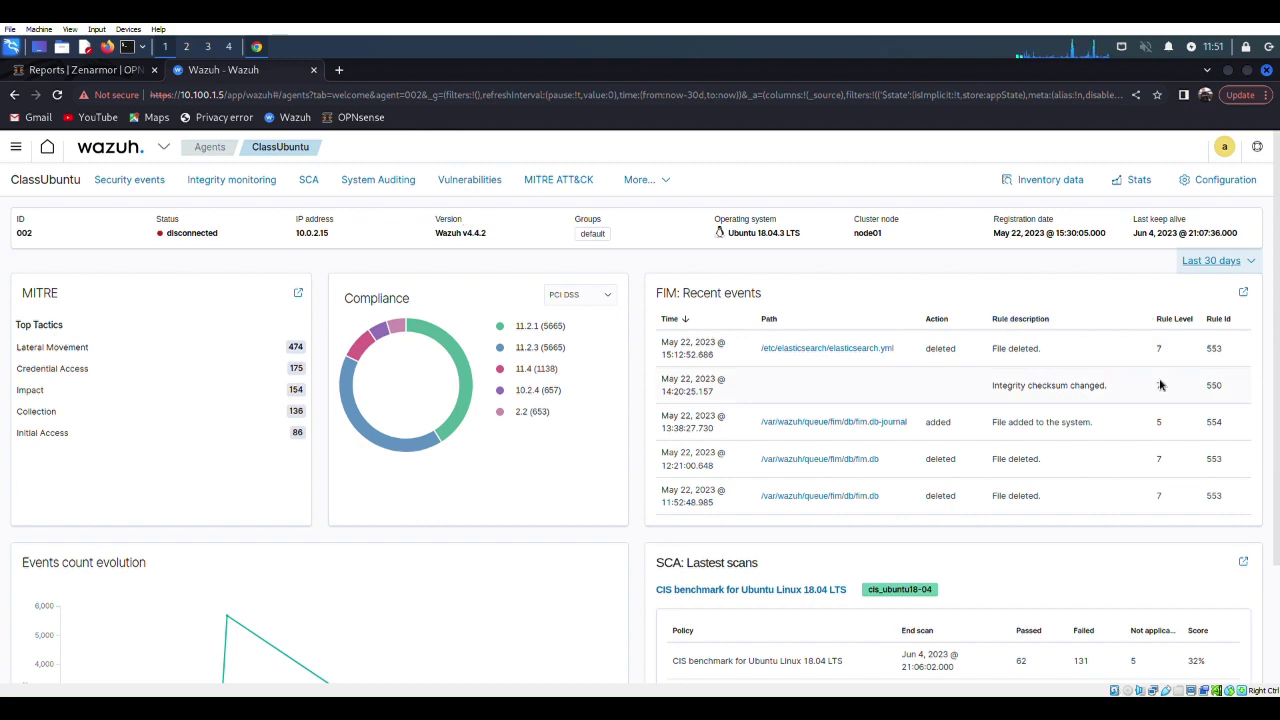
# Step: Review the ClassUbuntu agent overview and the frameworks available for its Compliance chart, keeping PCI DSS
pyautogui.scroll(-3, 1157, 380)
pyautogui.scroll(3, 1160, 385)
pyautogui.click(608, 296)
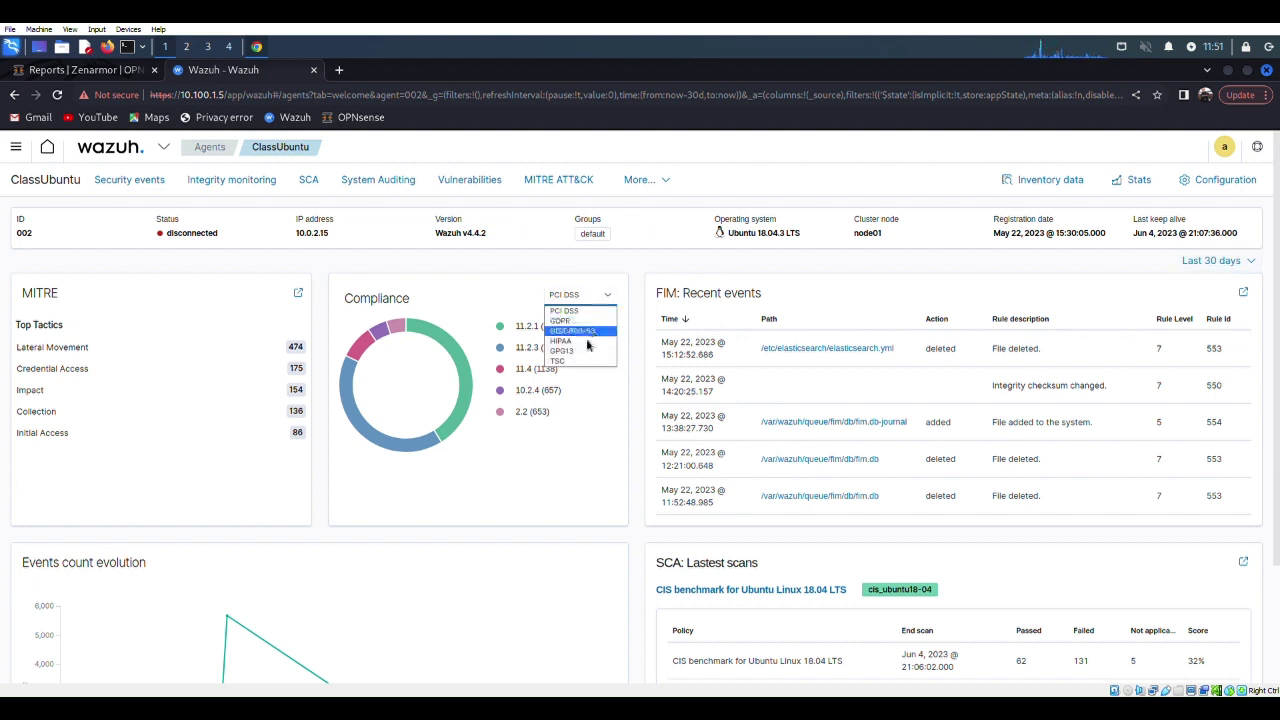
pyautogui.click(610, 280)
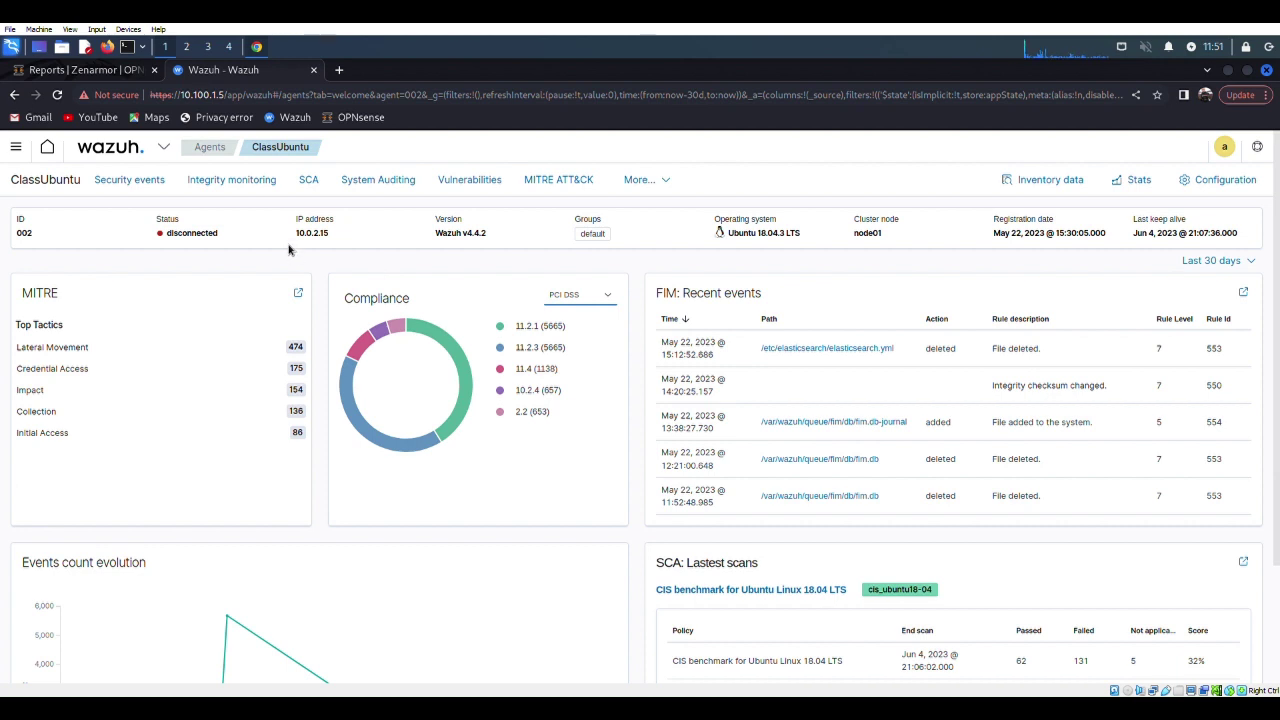
# Step: Review the charts, authentication totals and security alerts on ClassUbuntu's Security events dashboard, and return to the agent overview
pyautogui.click(129, 180)
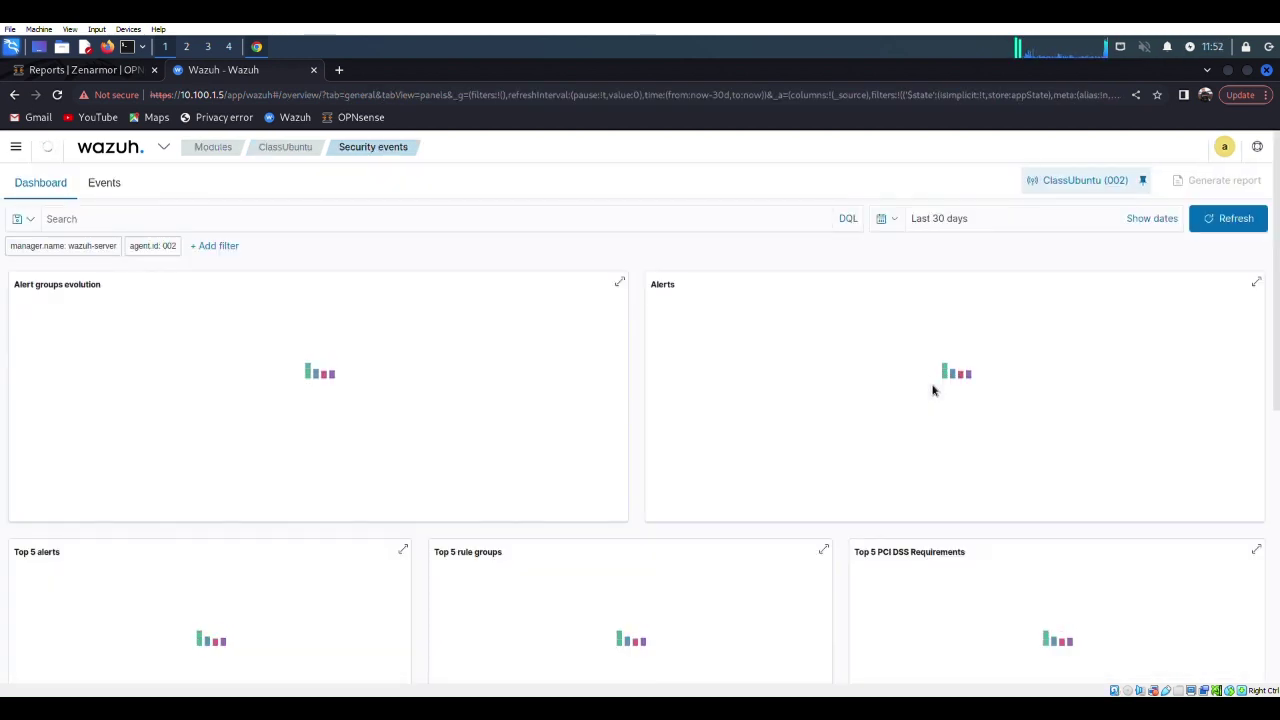
pyautogui.scroll(-2, 934, 391)
pyautogui.scroll(1, 937, 389)
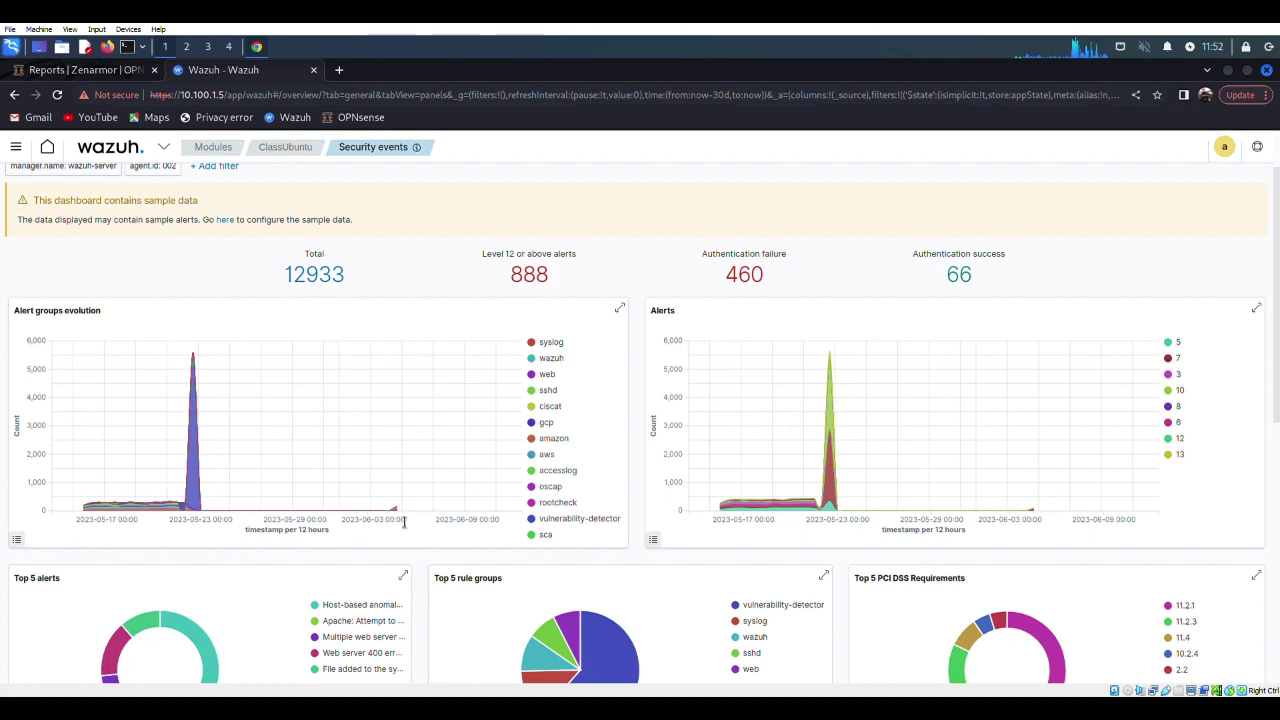
pyautogui.scroll(-2, 588, 452)
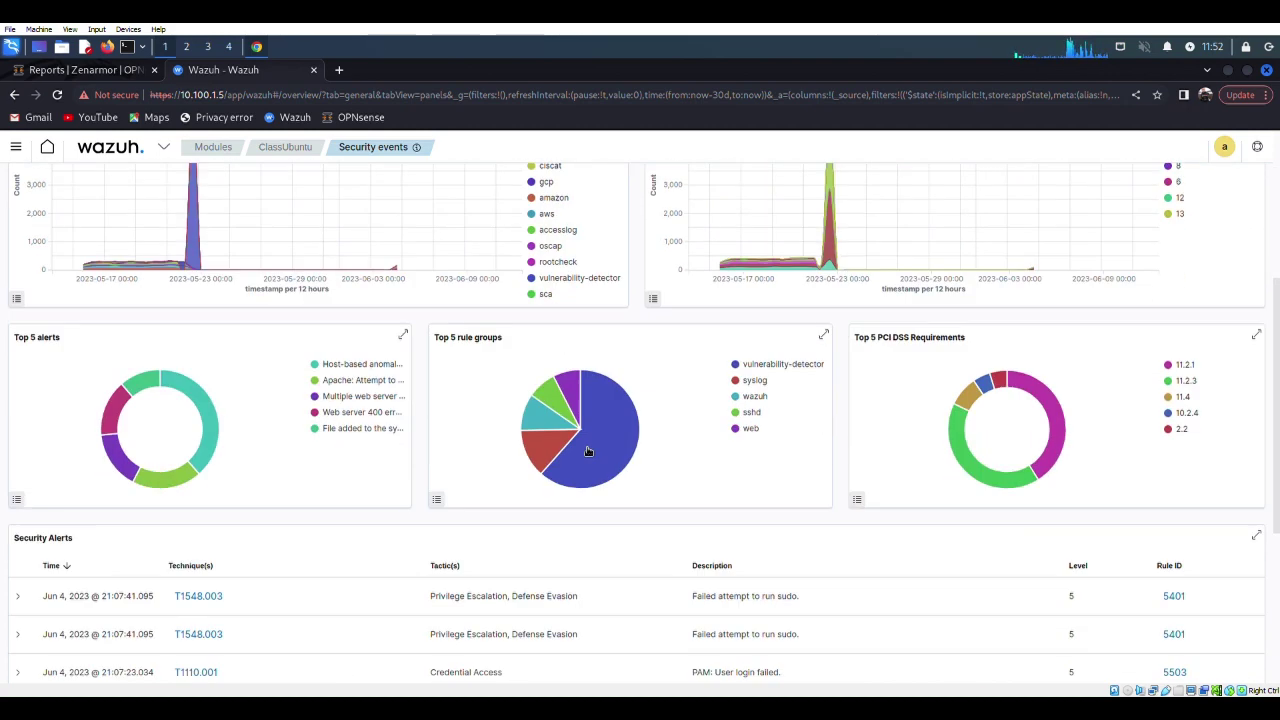
pyautogui.scroll(-3, 588, 452)
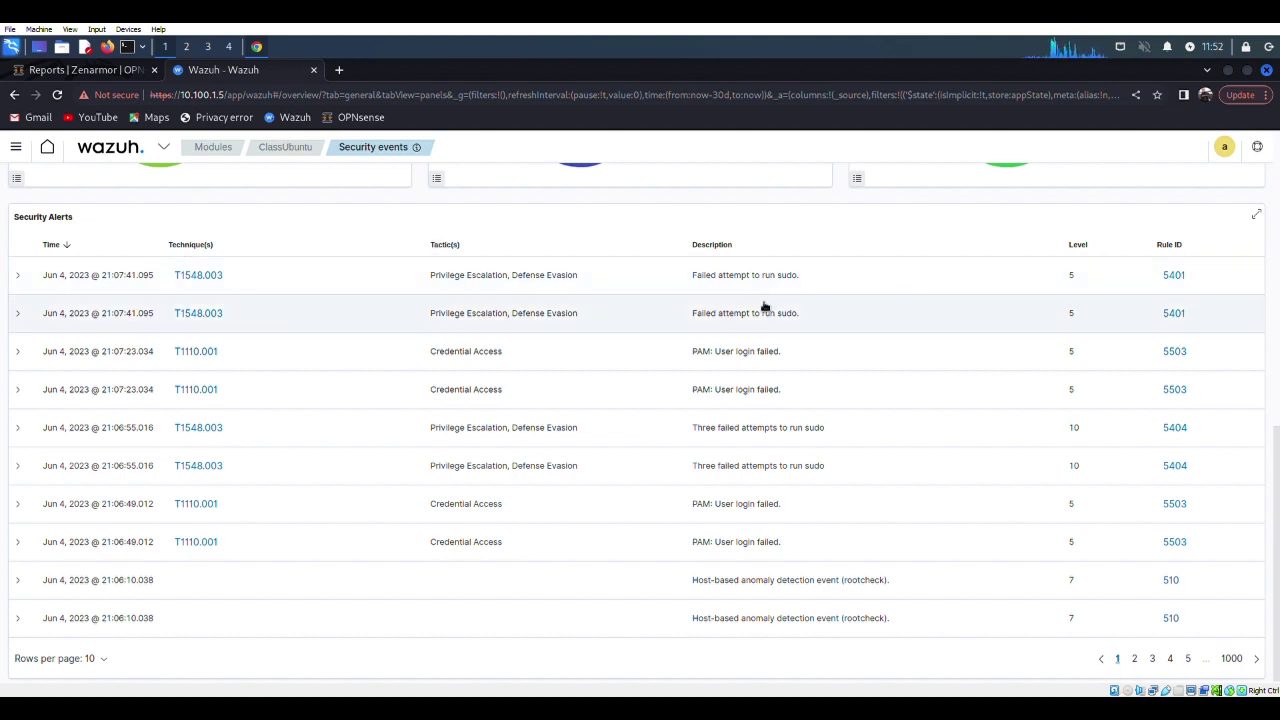
pyautogui.scroll(1, 778, 318)
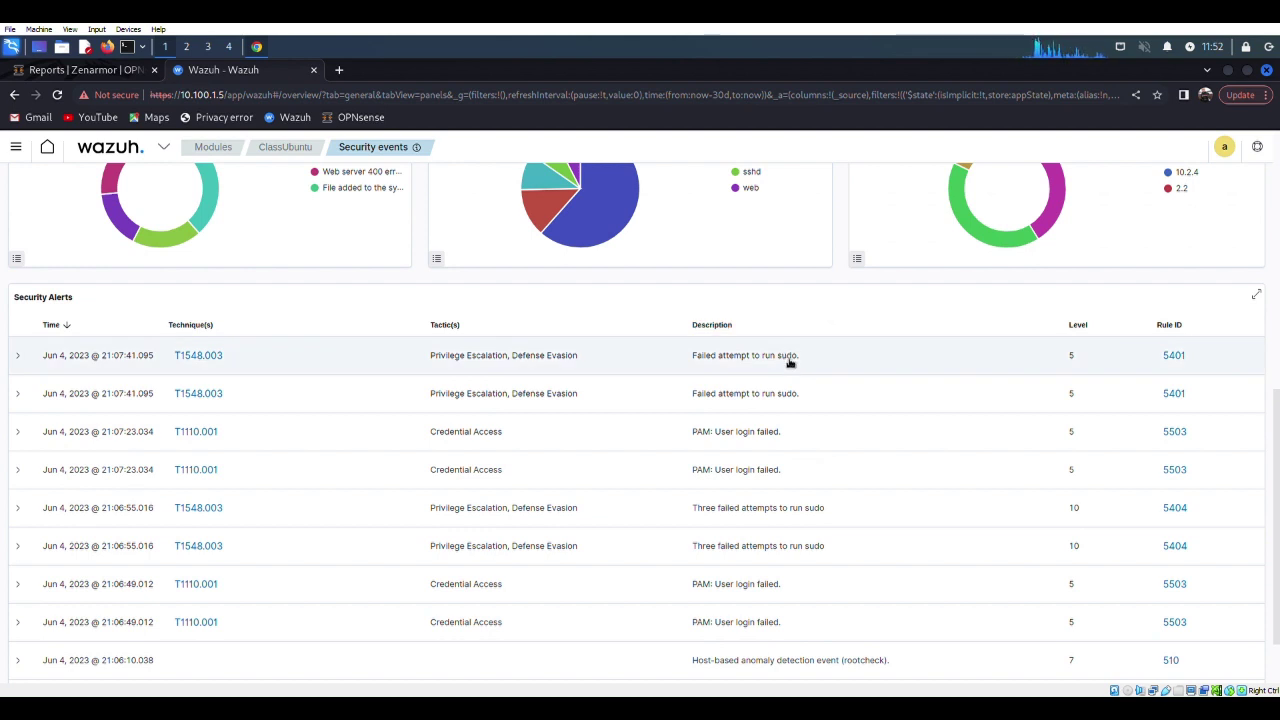
pyautogui.scroll(5, 785, 358)
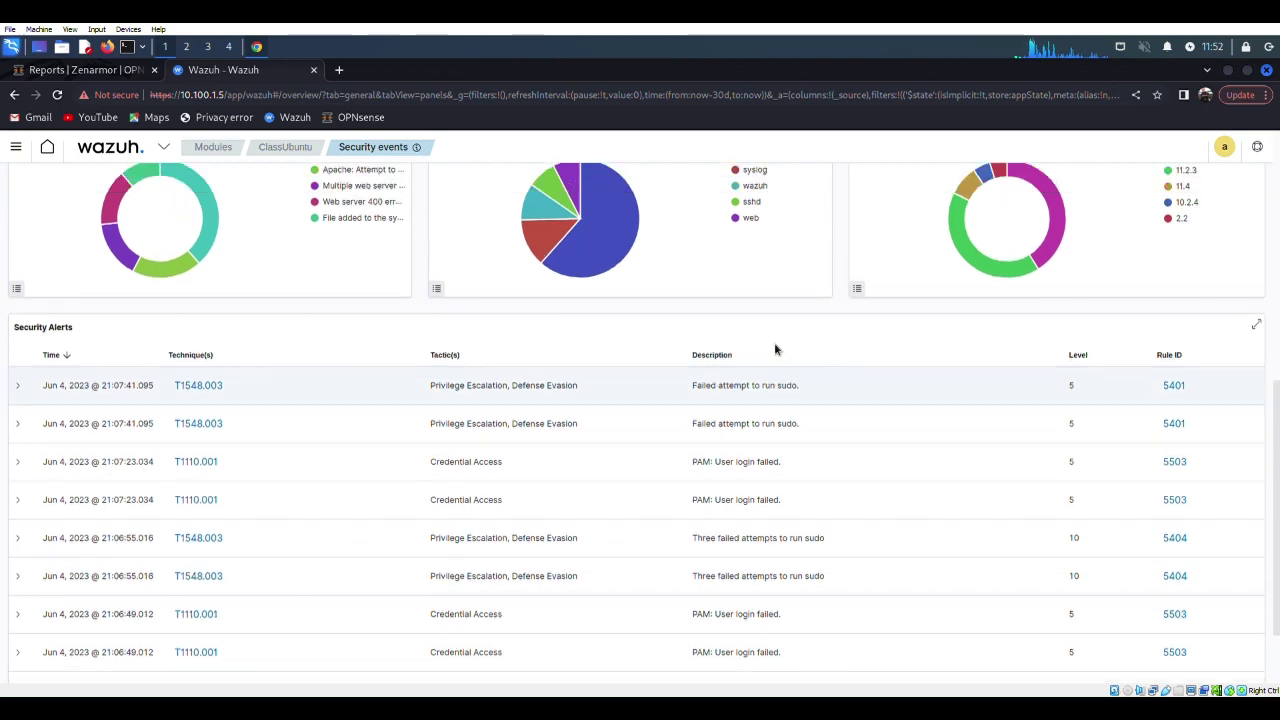
pyautogui.scroll(2, 775, 349)
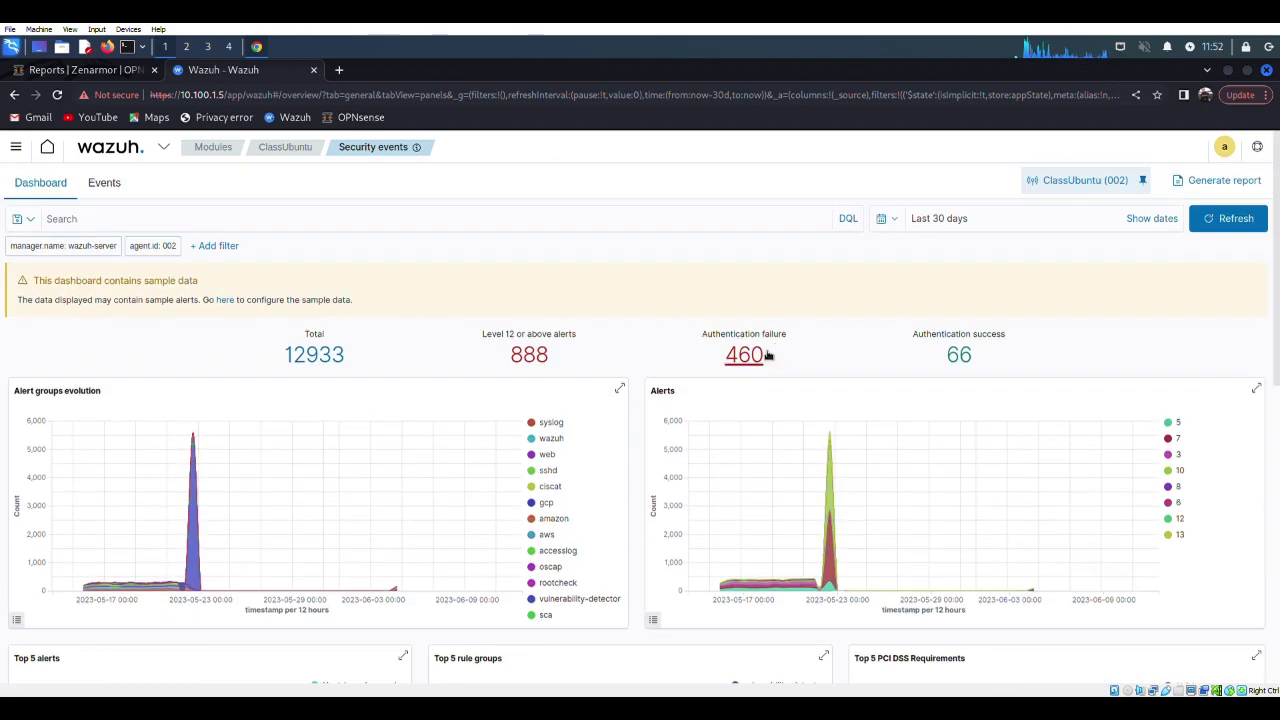
pyautogui.scroll(-6, 752, 345)
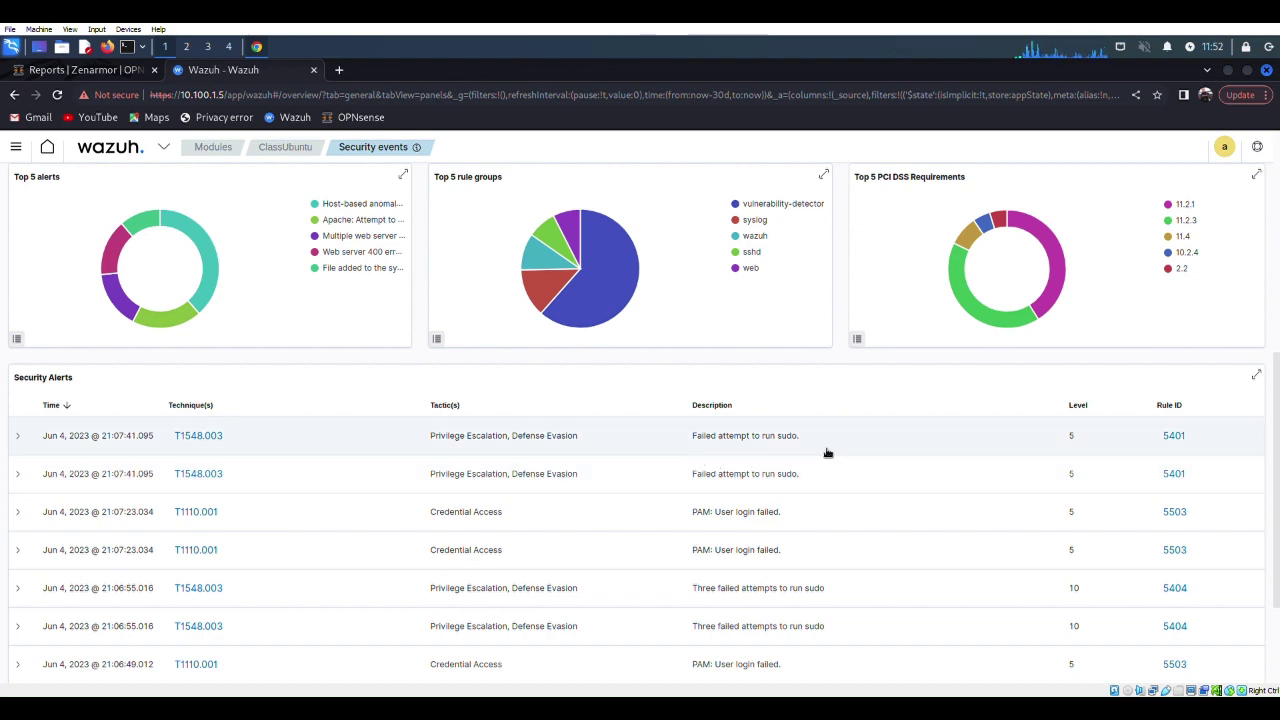
pyautogui.scroll(6, 723, 359)
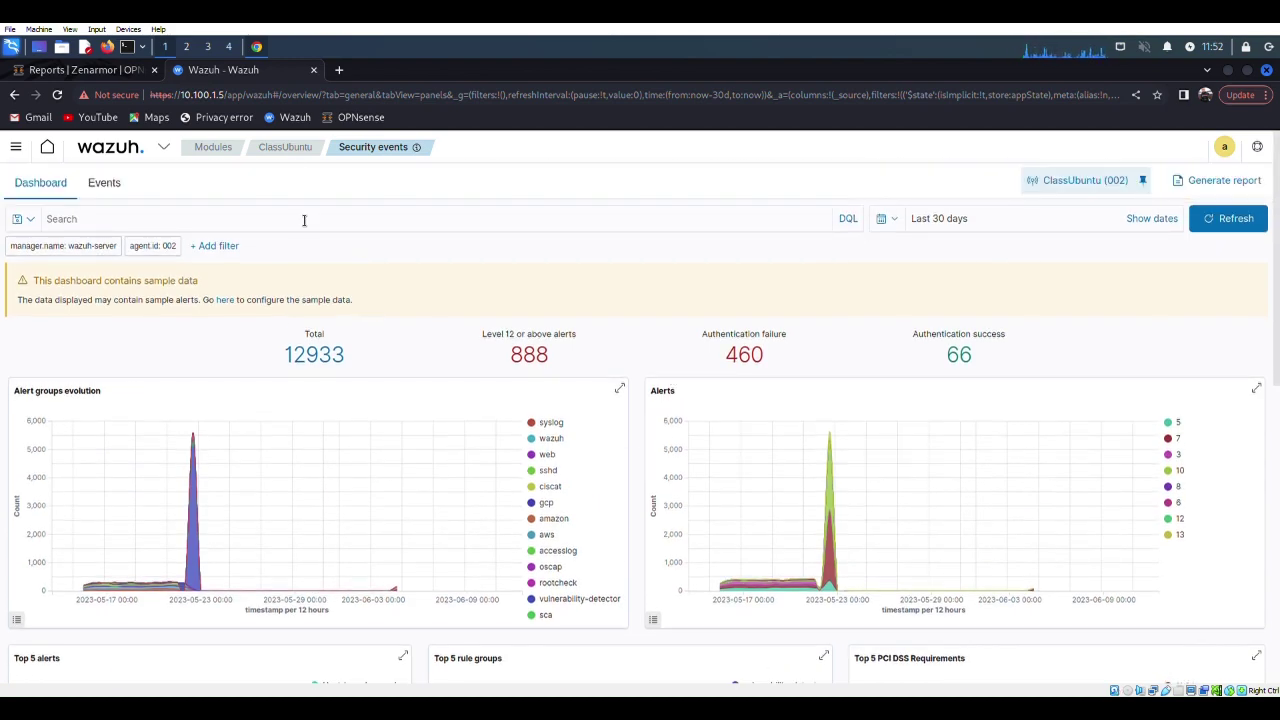
pyautogui.click(300, 151)
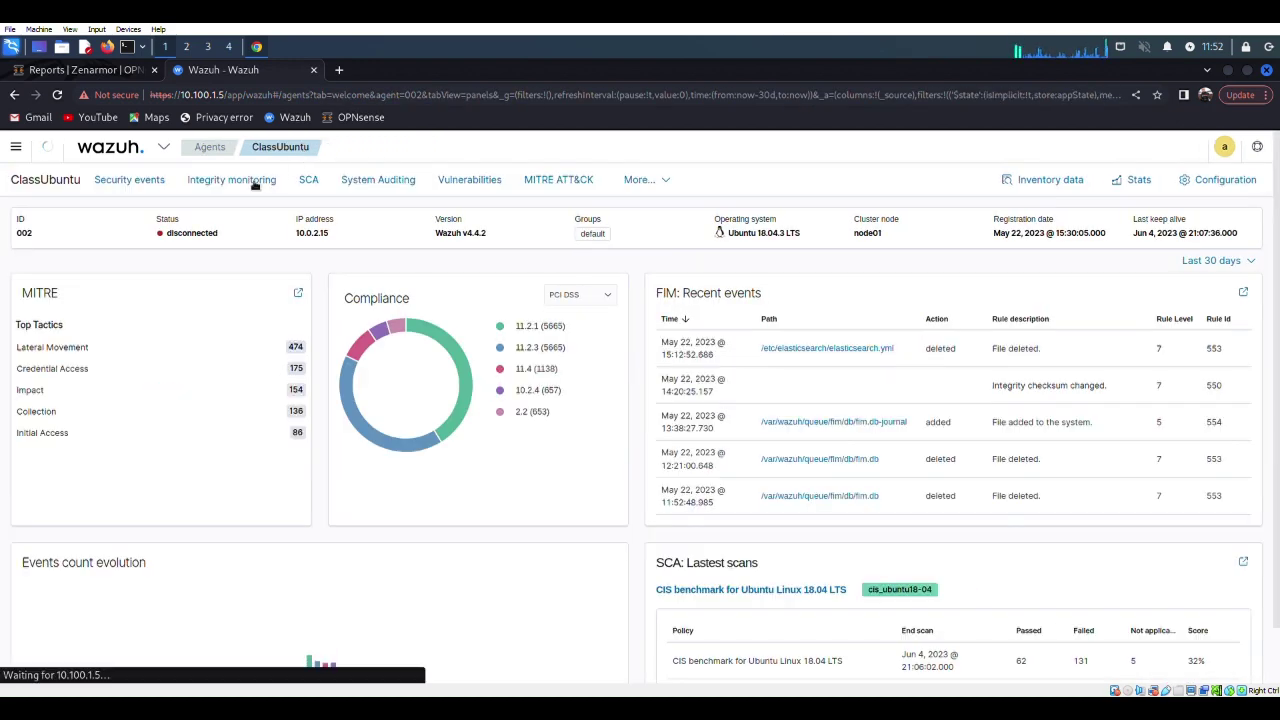
# Step: Inspect the CIS benchmark for Ubuntu Linux 18.04 LTS checks in ClassUbuntu's SCA module, and return to the agent overview
pyautogui.click(312, 183)
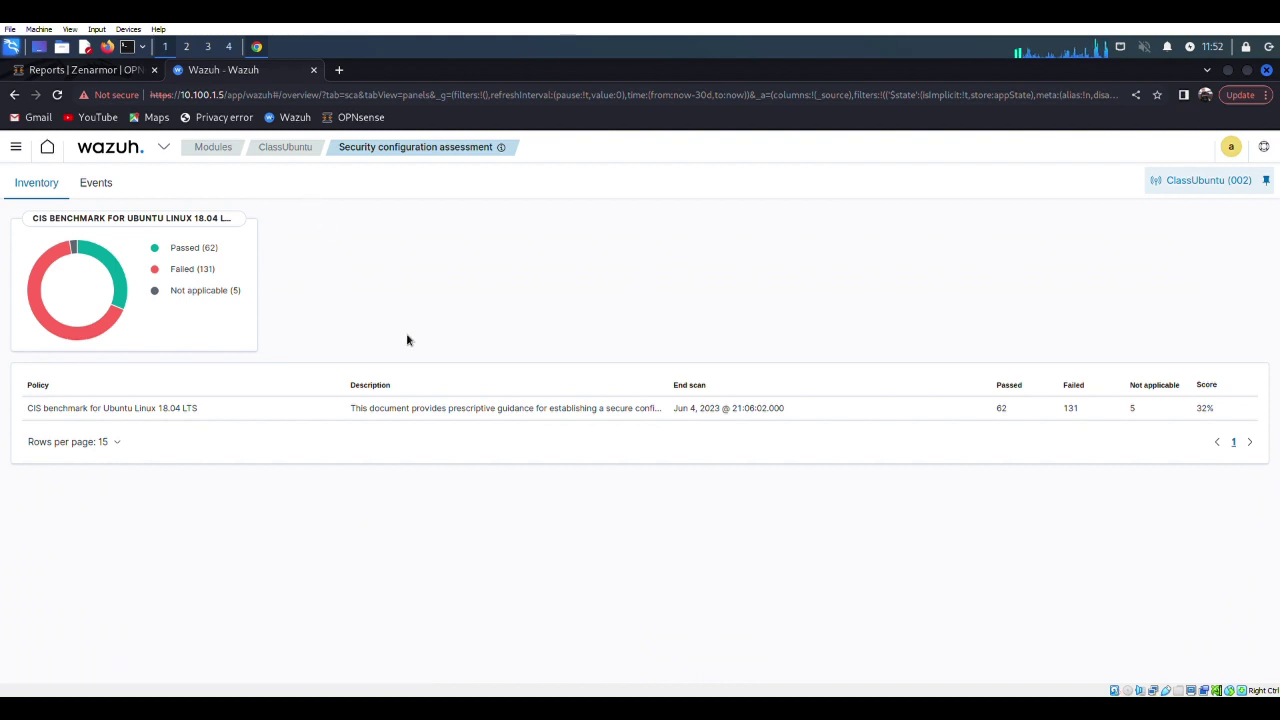
pyautogui.click(298, 414)
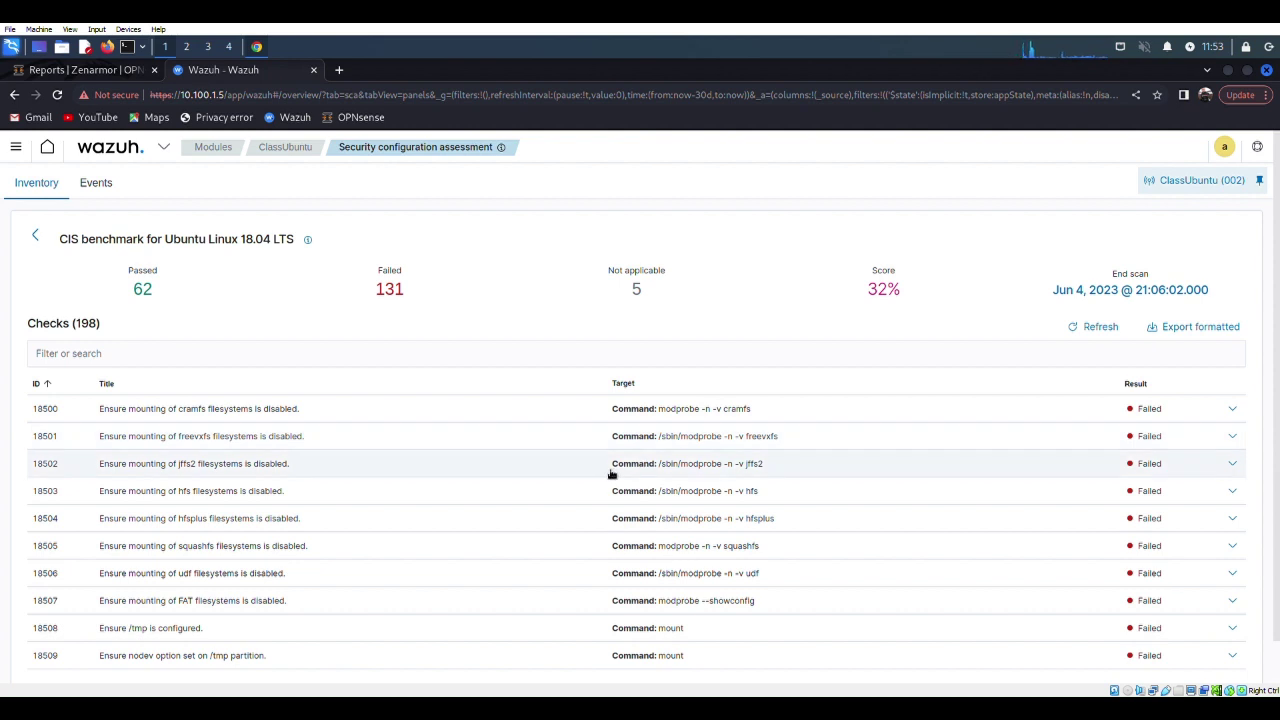
pyautogui.click(318, 150)
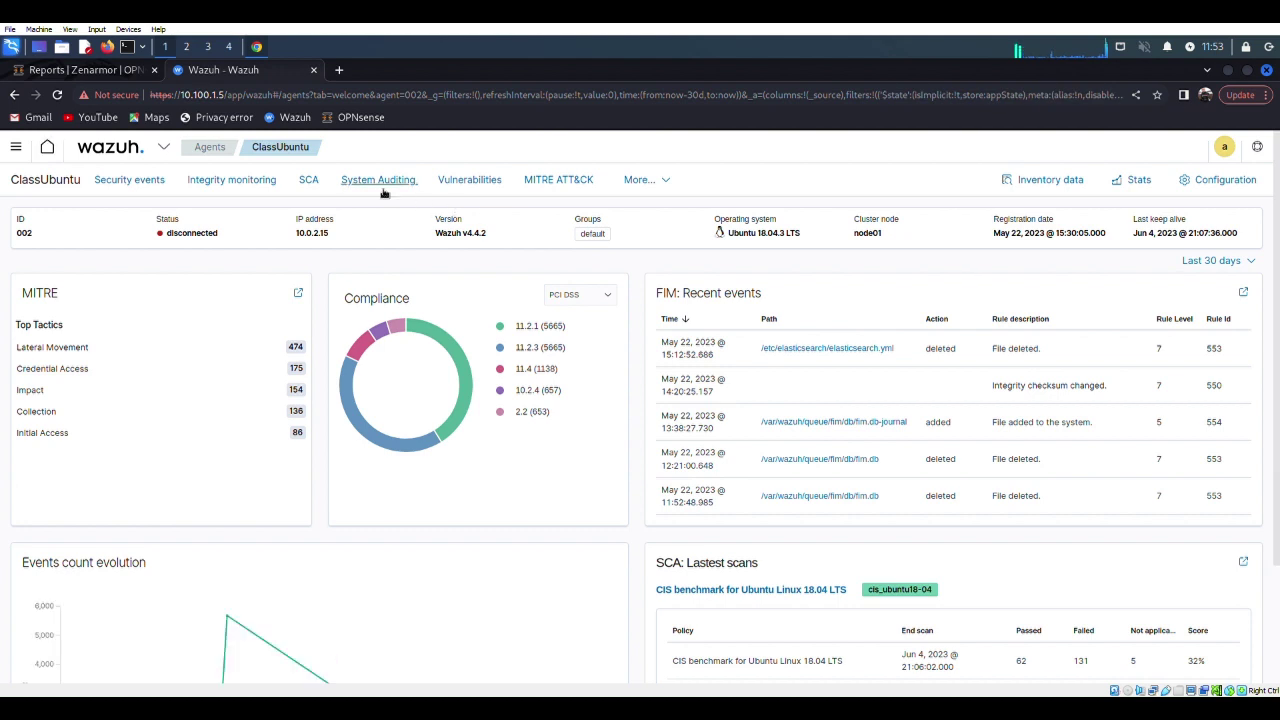
# Step: Sort ClassUbuntu's vulnerability inventory by severity and review the entries, and return to the agent overview
pyautogui.click(445, 180)
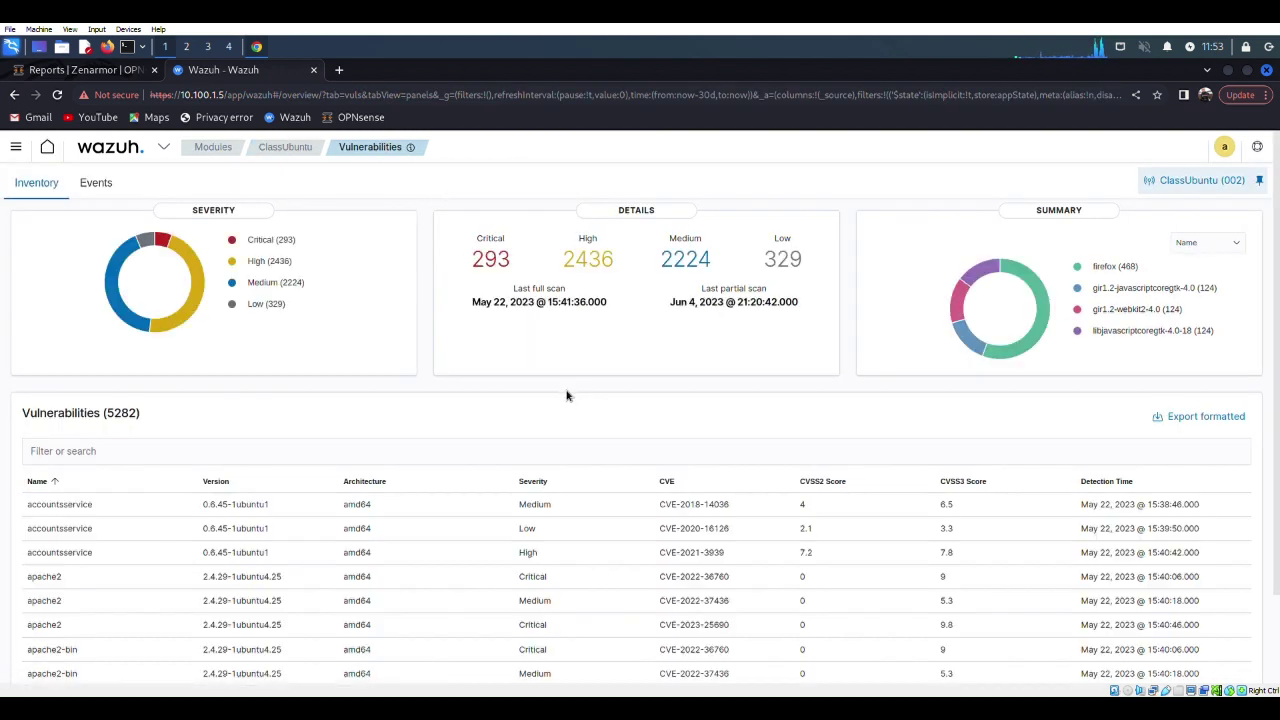
pyautogui.click(533, 482)
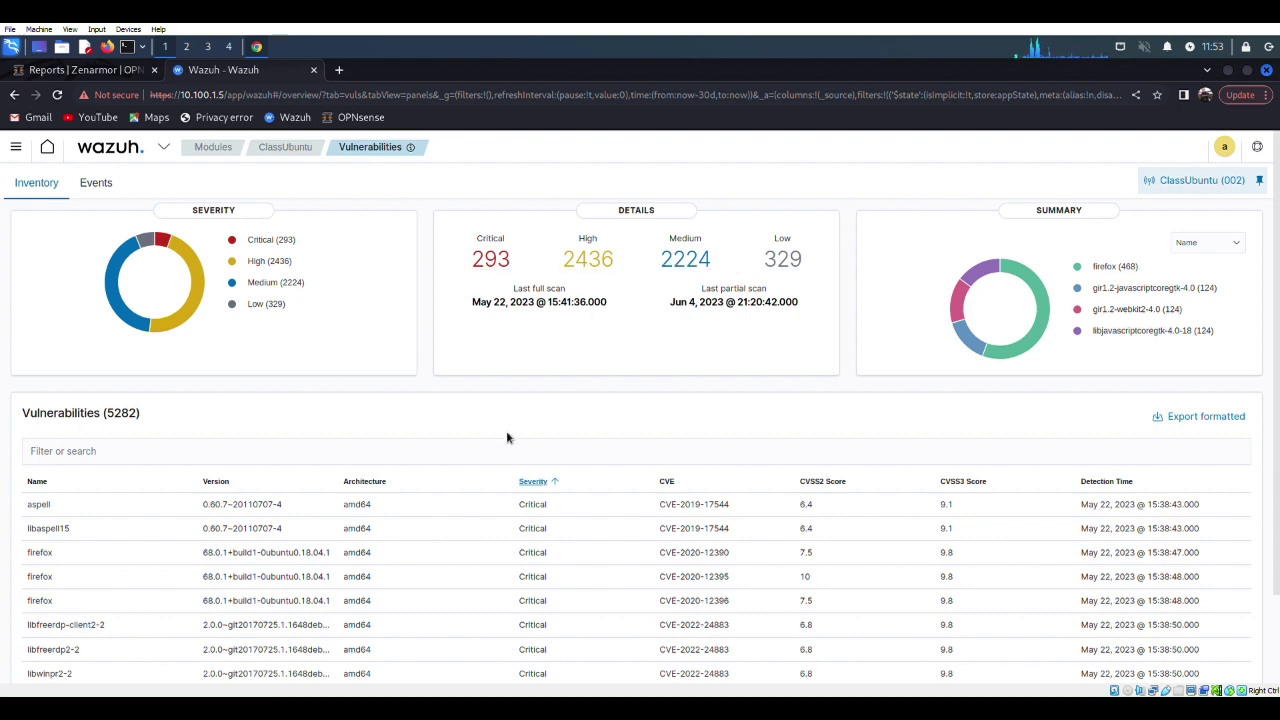
pyautogui.scroll(-2, 525, 441)
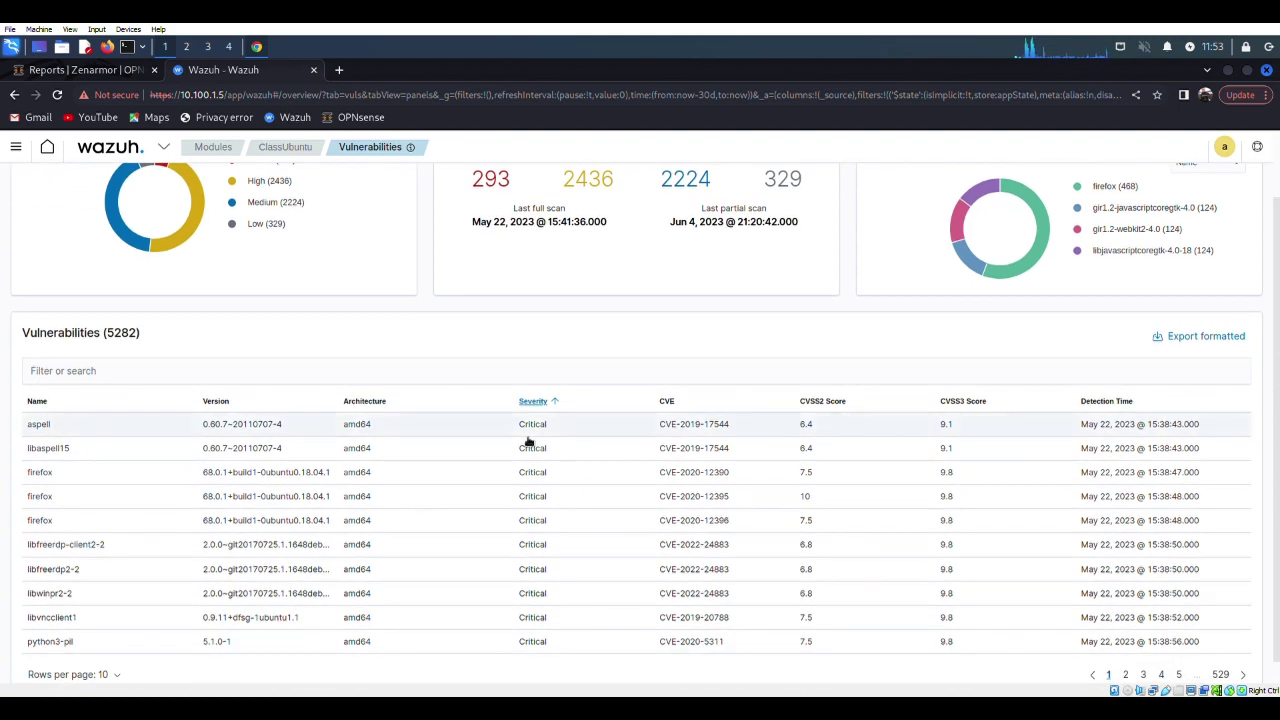
pyautogui.scroll(2, 528, 441)
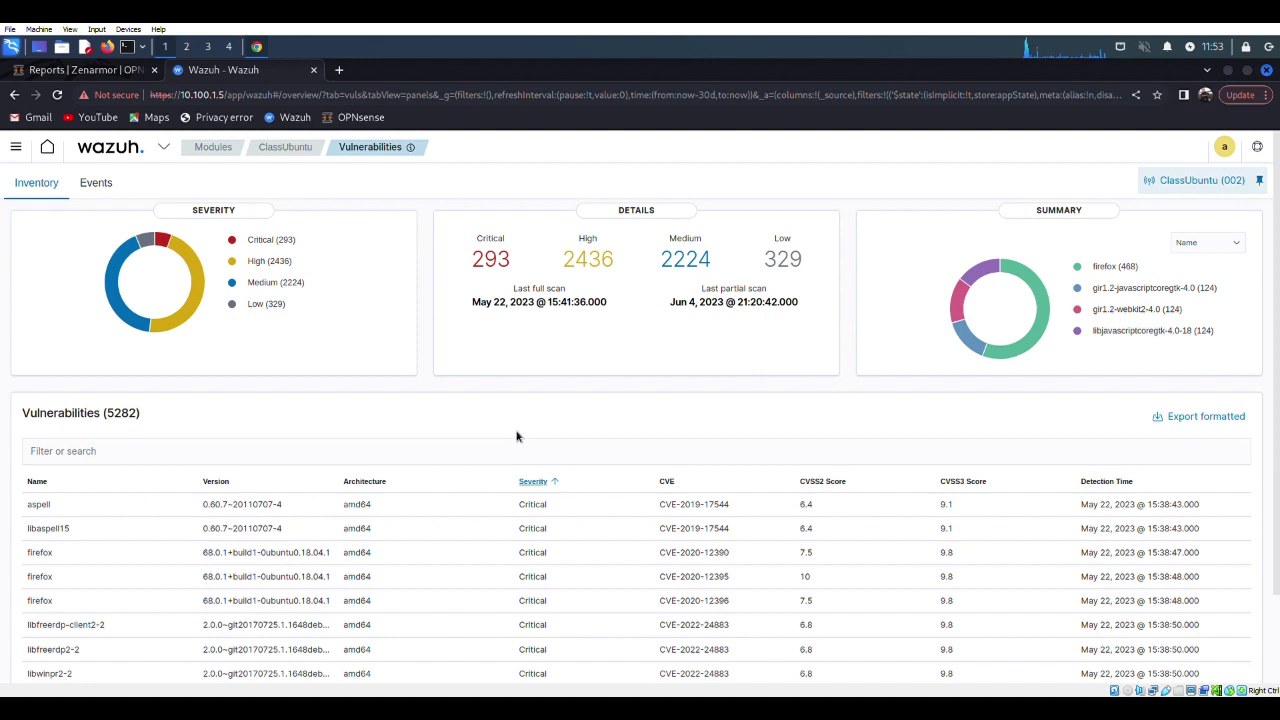
pyautogui.click(300, 152)
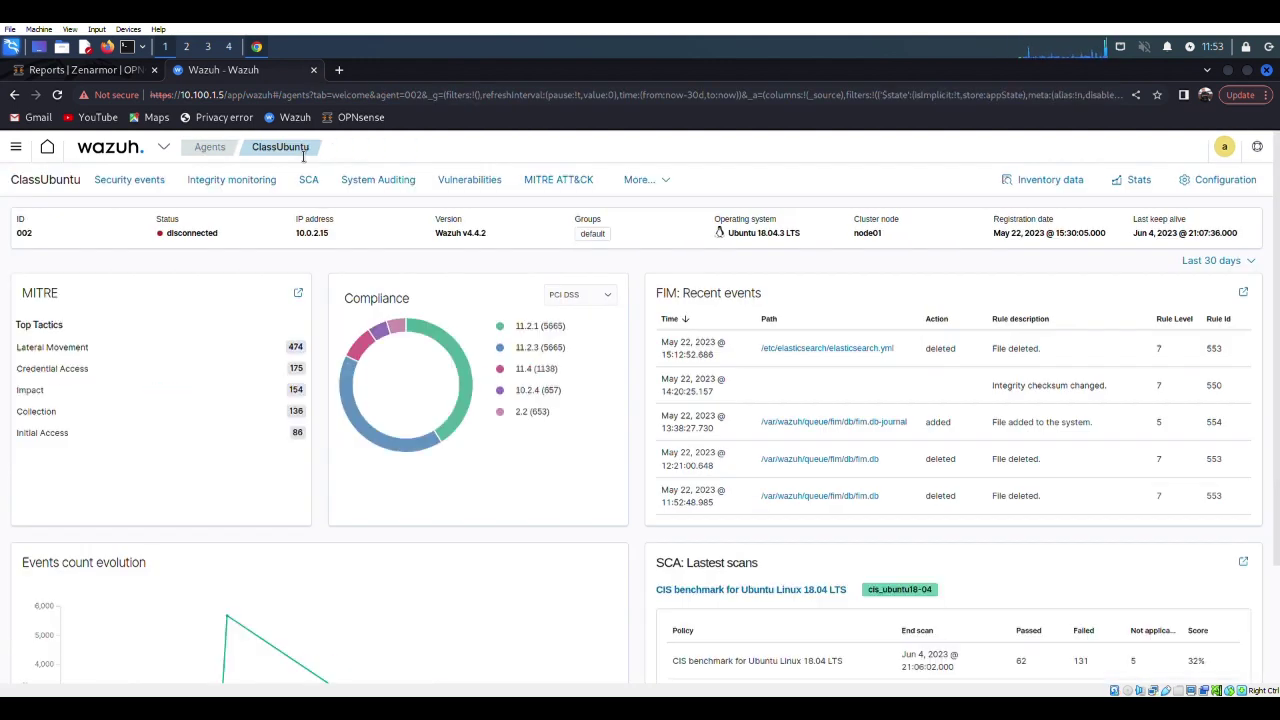
# Step: Review the alert and tactic charts on ClassUbuntu's MITRE ATT&CK dashboard, and return to the agent overview
pyautogui.click(562, 183)
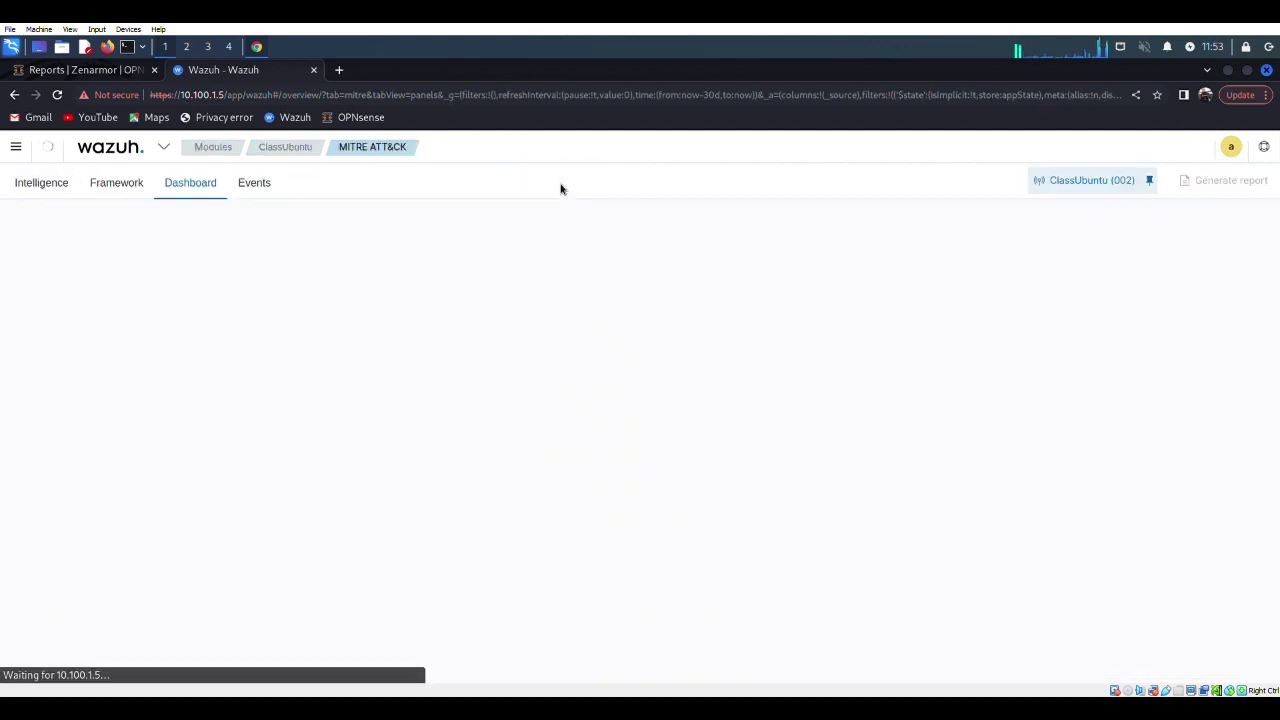
pyautogui.scroll(-2, 501, 396)
pyautogui.scroll(-1, 501, 396)
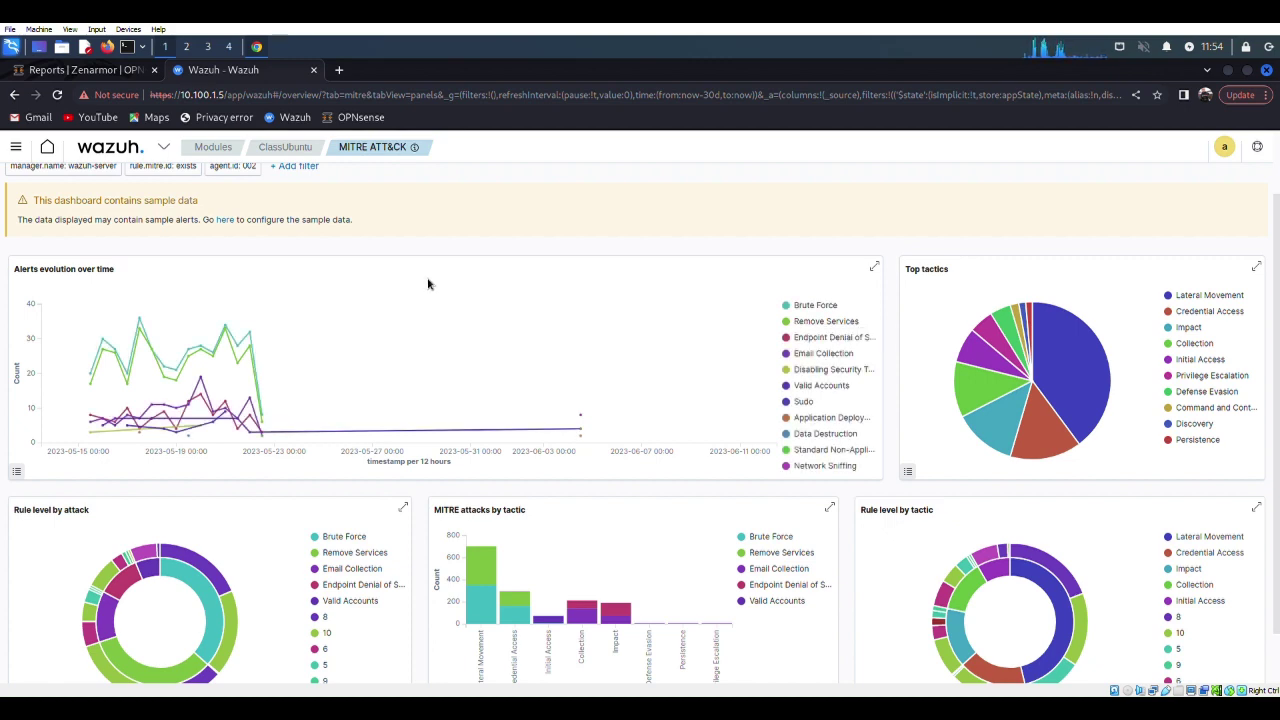
pyautogui.scroll(2, 428, 284)
pyautogui.click(285, 147)
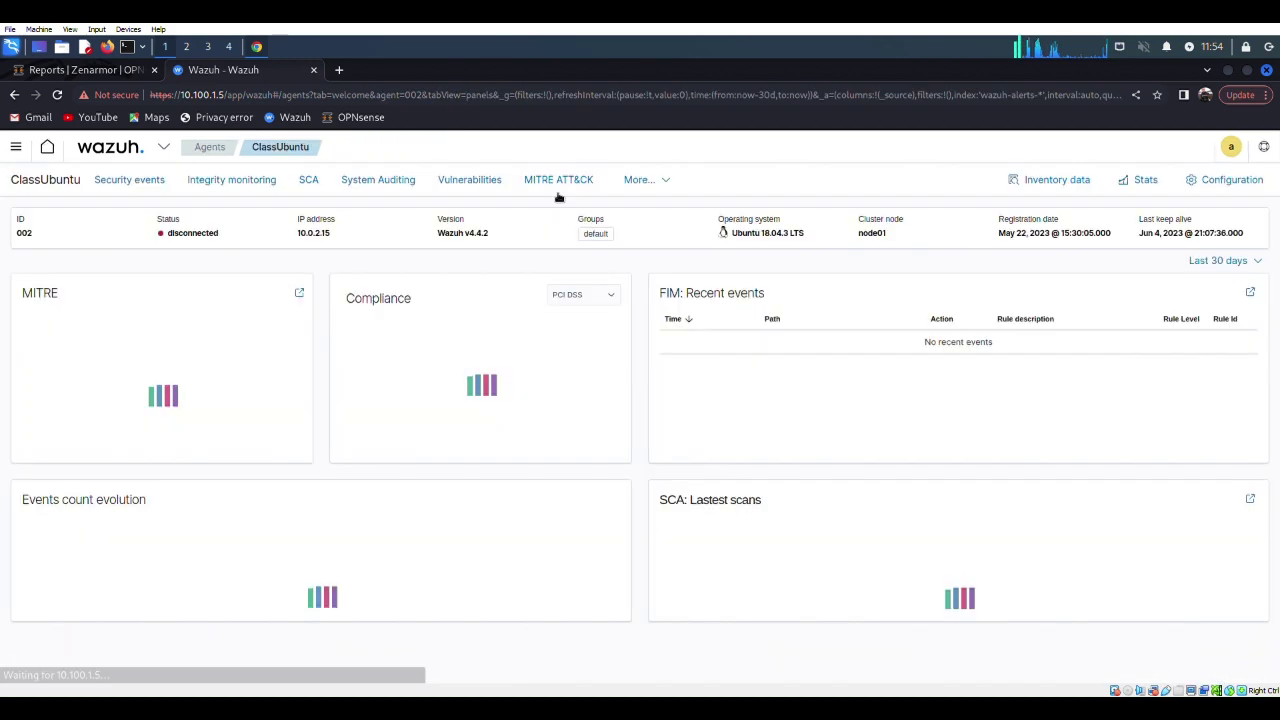
# Step: Open ClassUbuntu's GDPR regulatory compliance dashboard and inspect the Top 5 rule groups and Top 5 rules charts
pyautogui.click(638, 179)
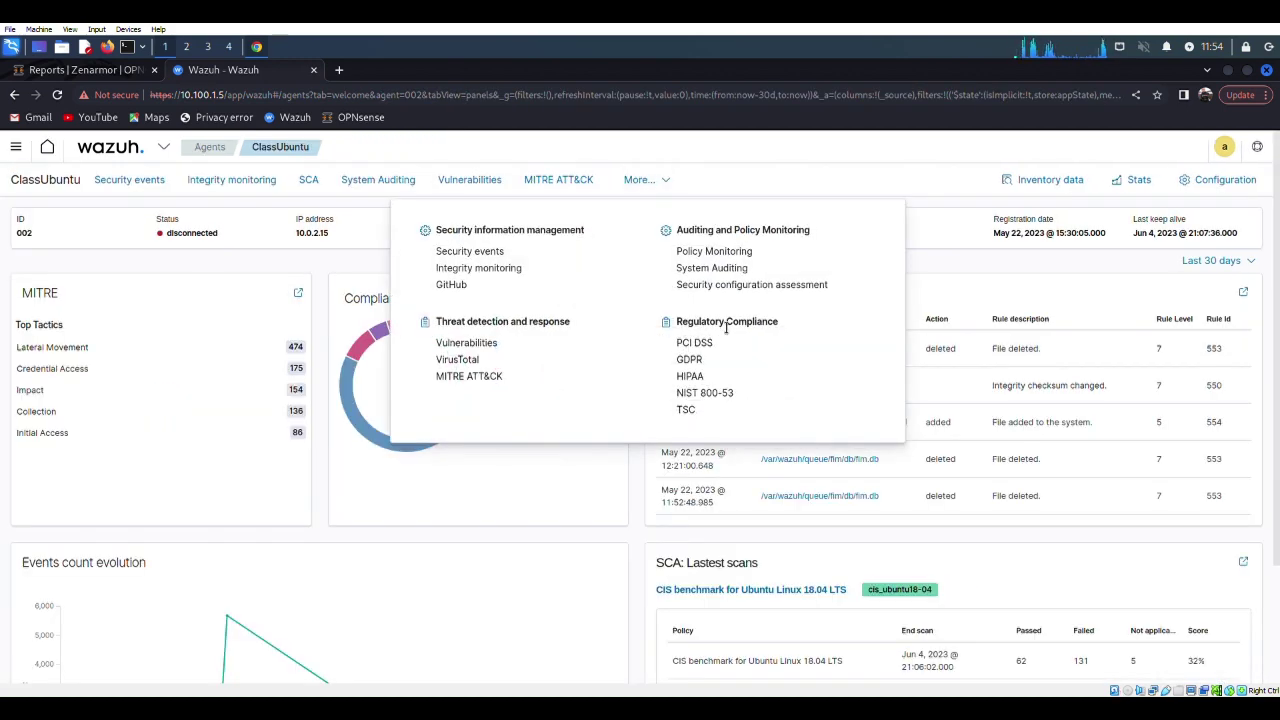
pyautogui.click(703, 362)
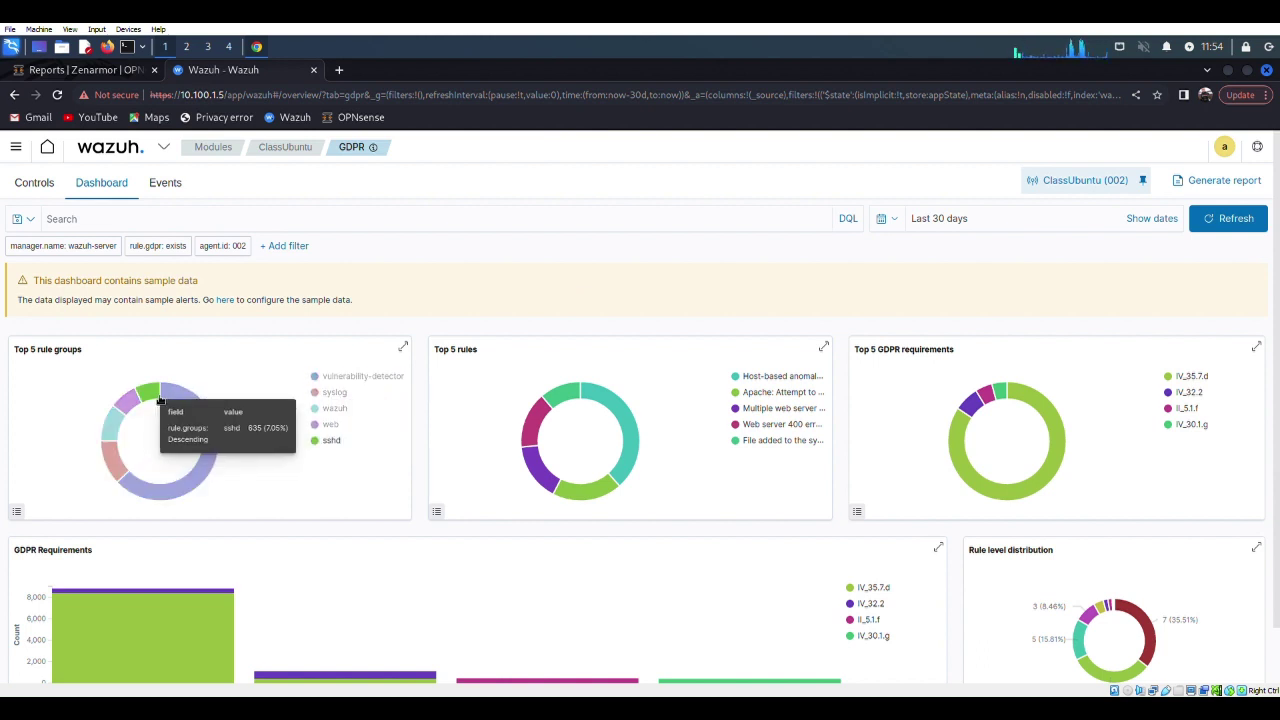
pyautogui.moveTo(168, 388)
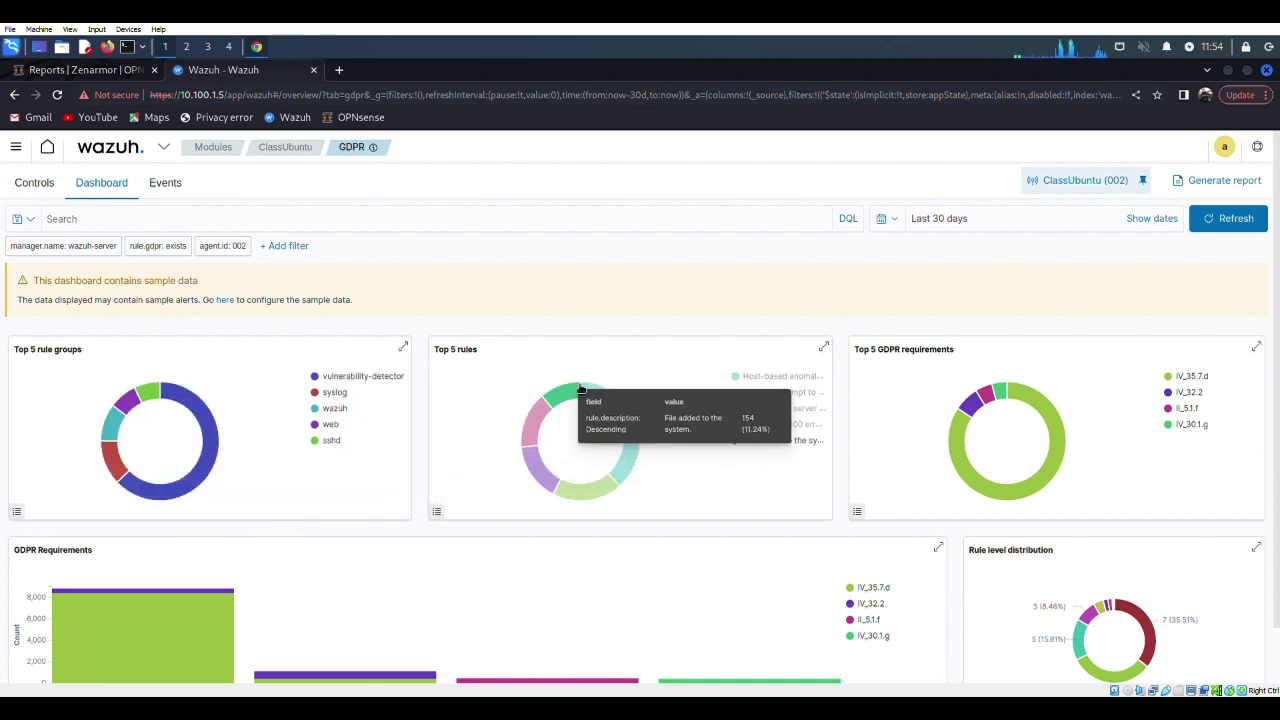
# Step: Examine the Top 5 rules, Top 5 GDPR requirements, GDPR Requirements and Rule level distribution charts for ClassUbuntu
pyautogui.moveTo(628, 432)
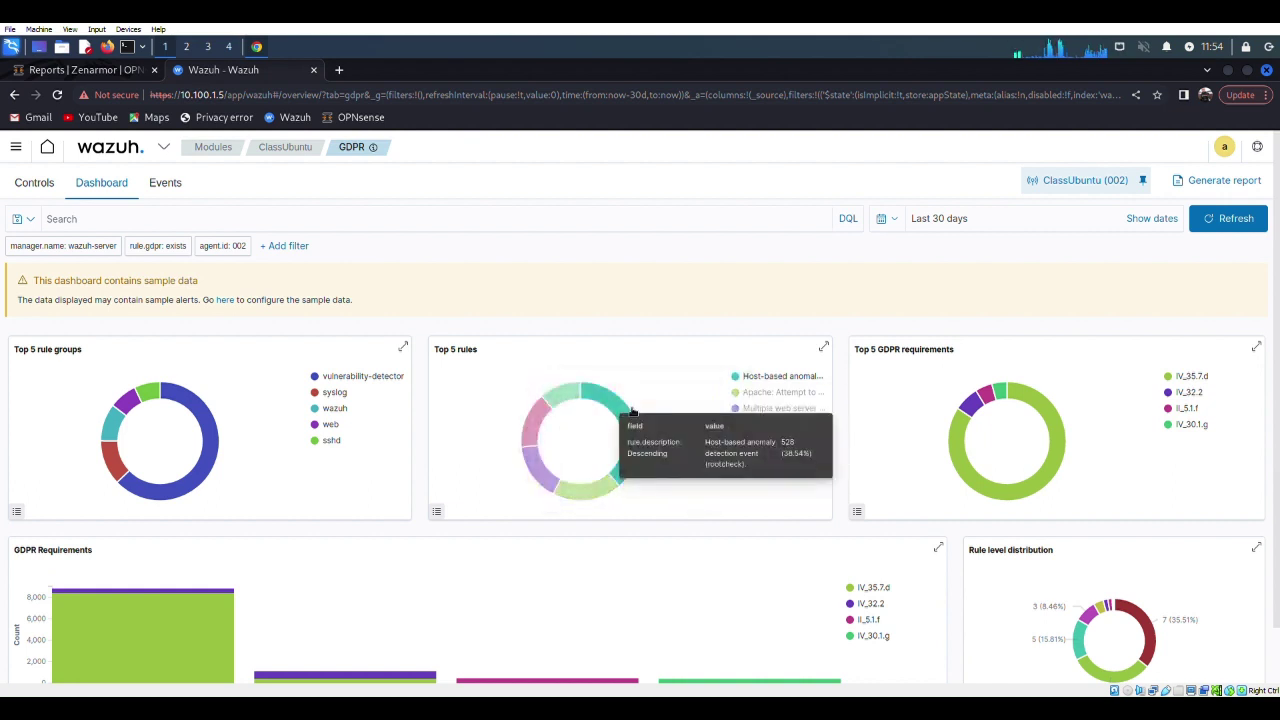
pyautogui.scroll(-1, 702, 343)
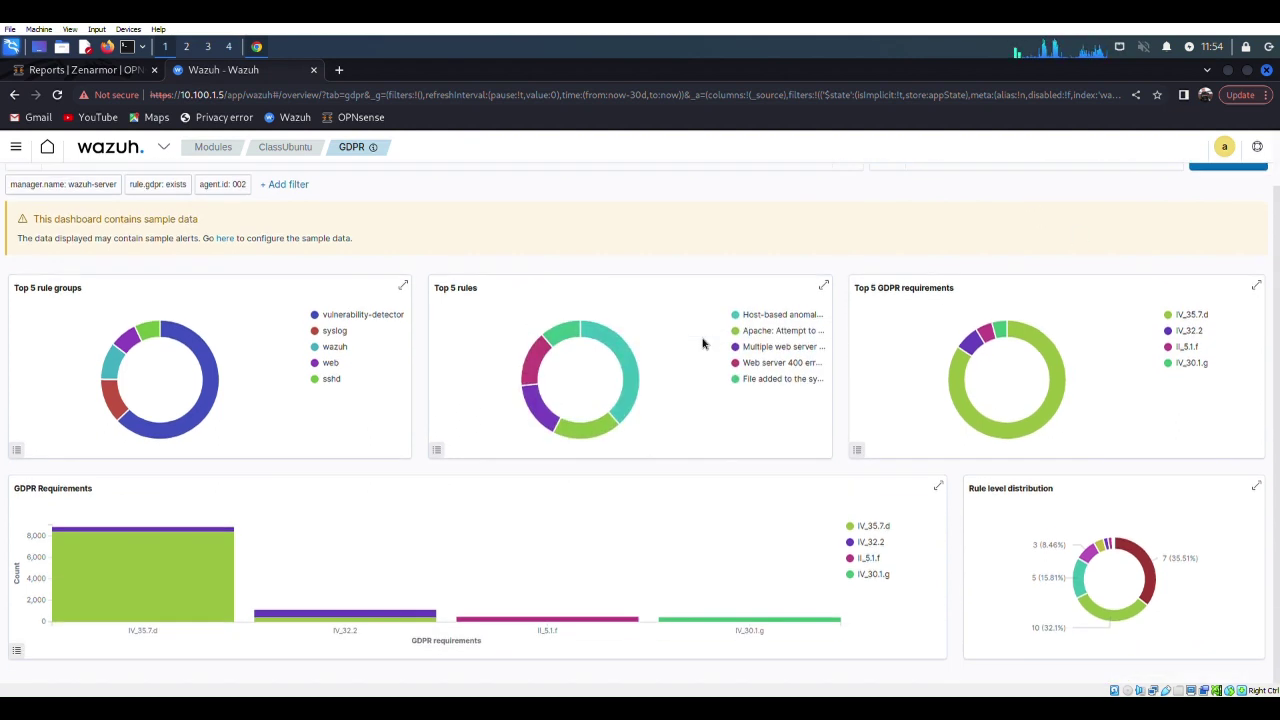
pyautogui.scroll(1, 702, 343)
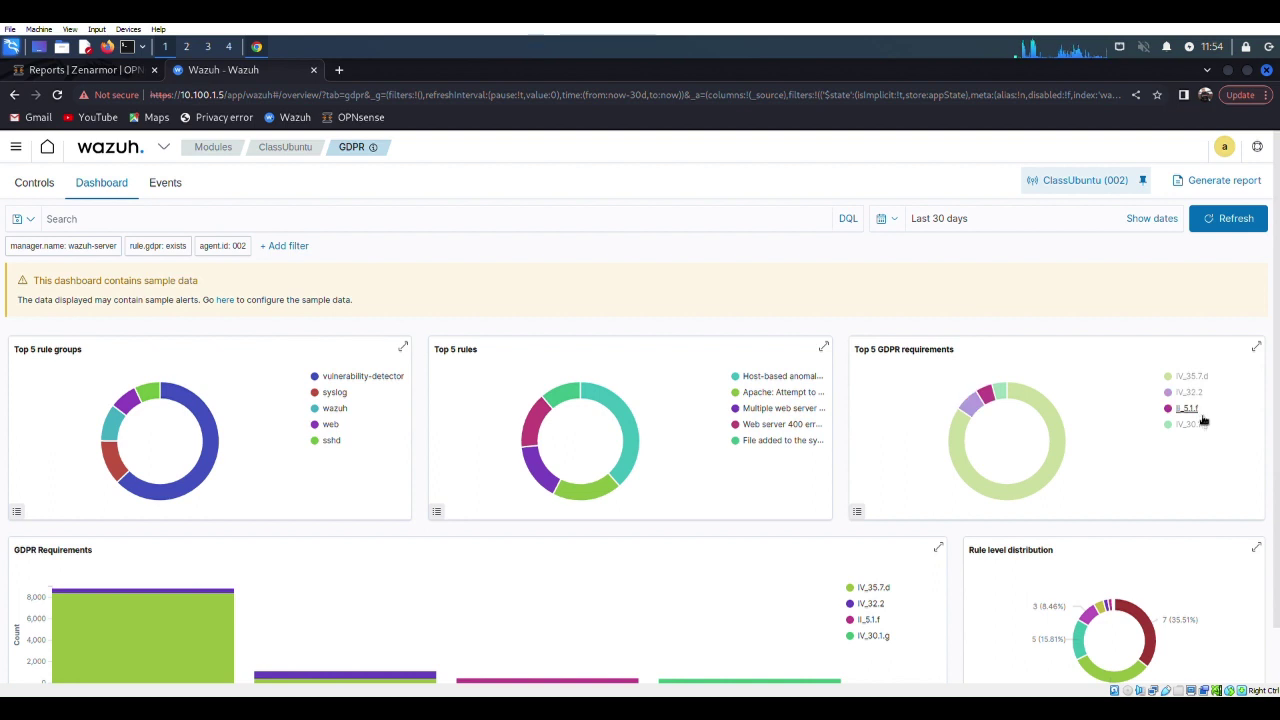
# Step: Generate a report from ClassUbuntu's GDPR dashboard and open the newest GDPR PDF from Wazuh's management reporting list
pyautogui.click(1215, 184)
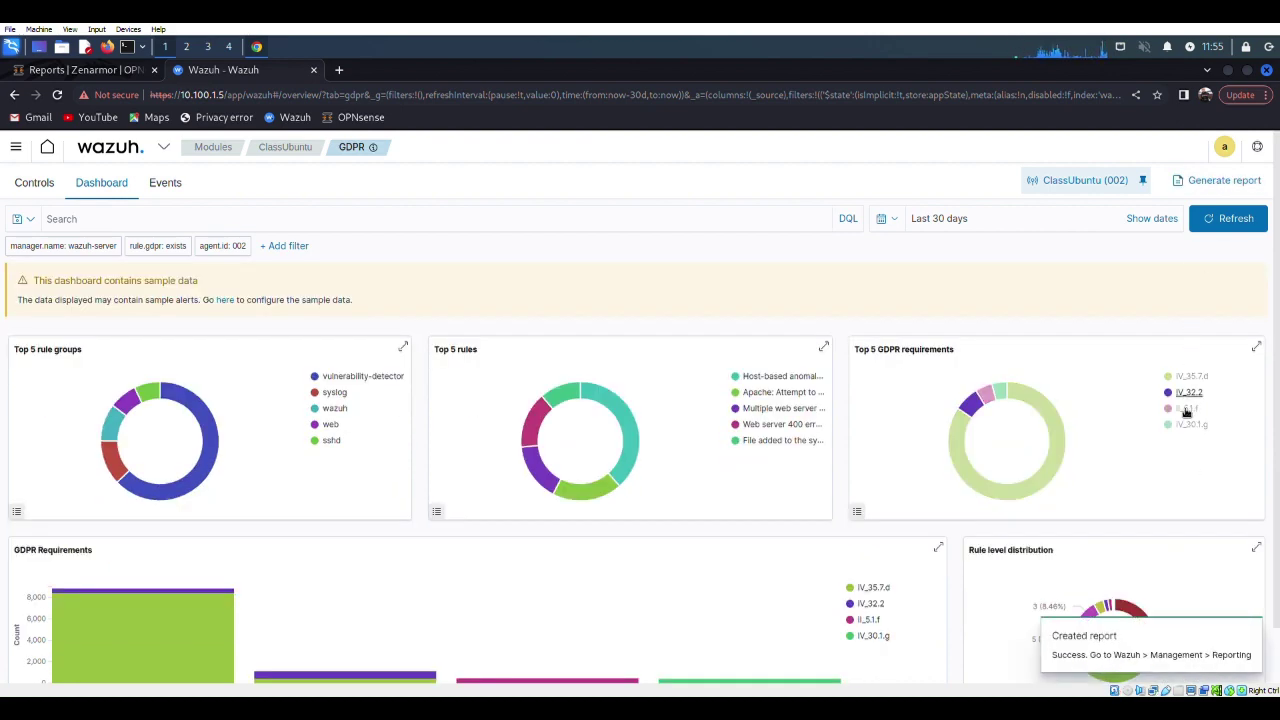
pyautogui.click(145, 152)
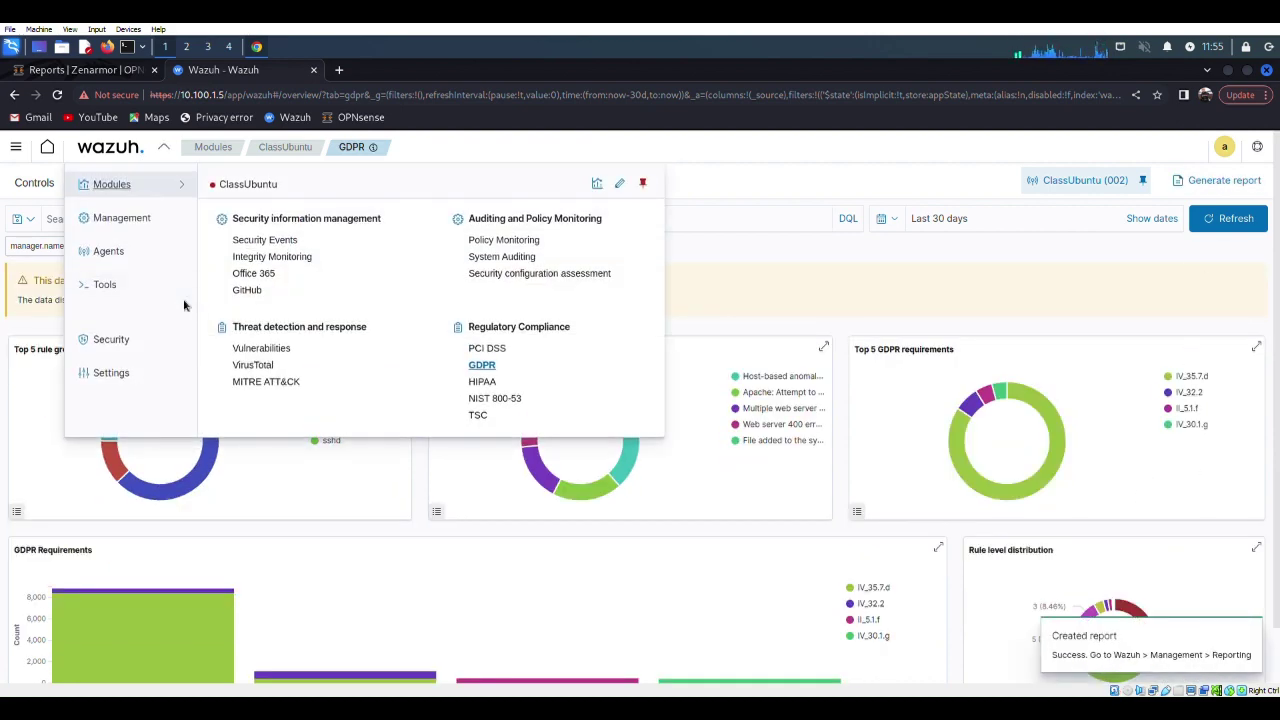
pyautogui.moveTo(149, 217)
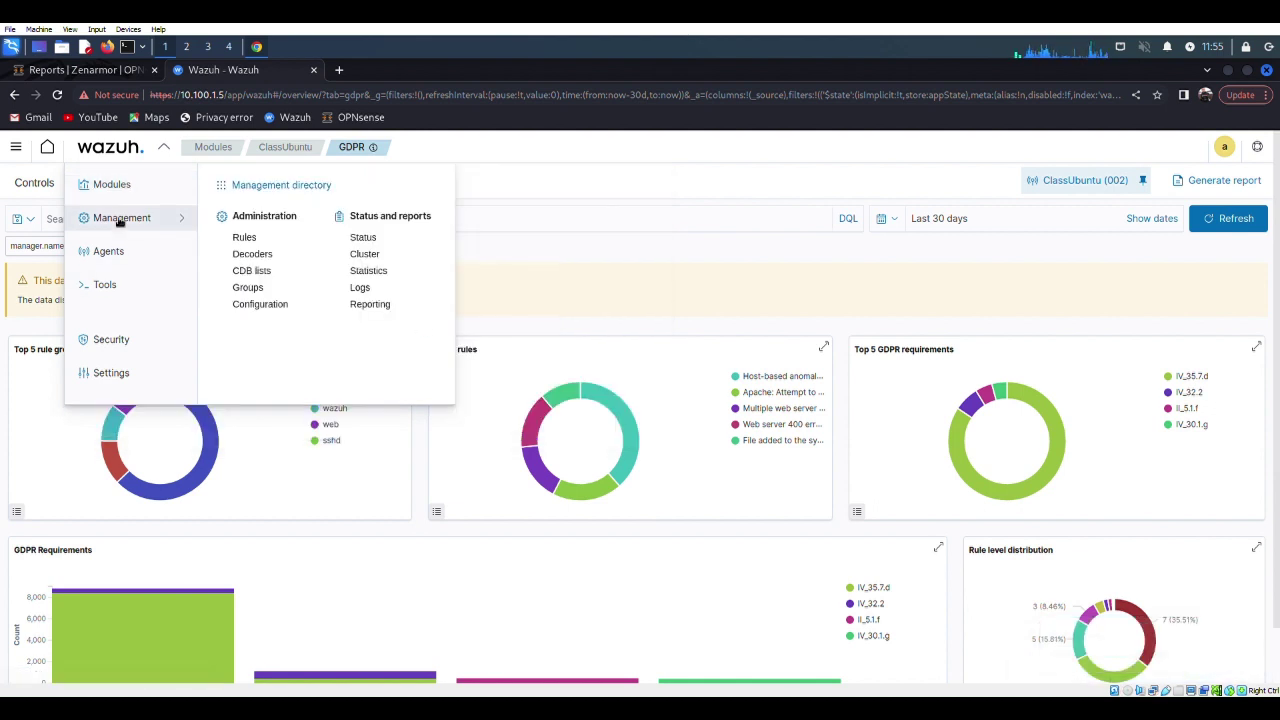
pyautogui.click(372, 308)
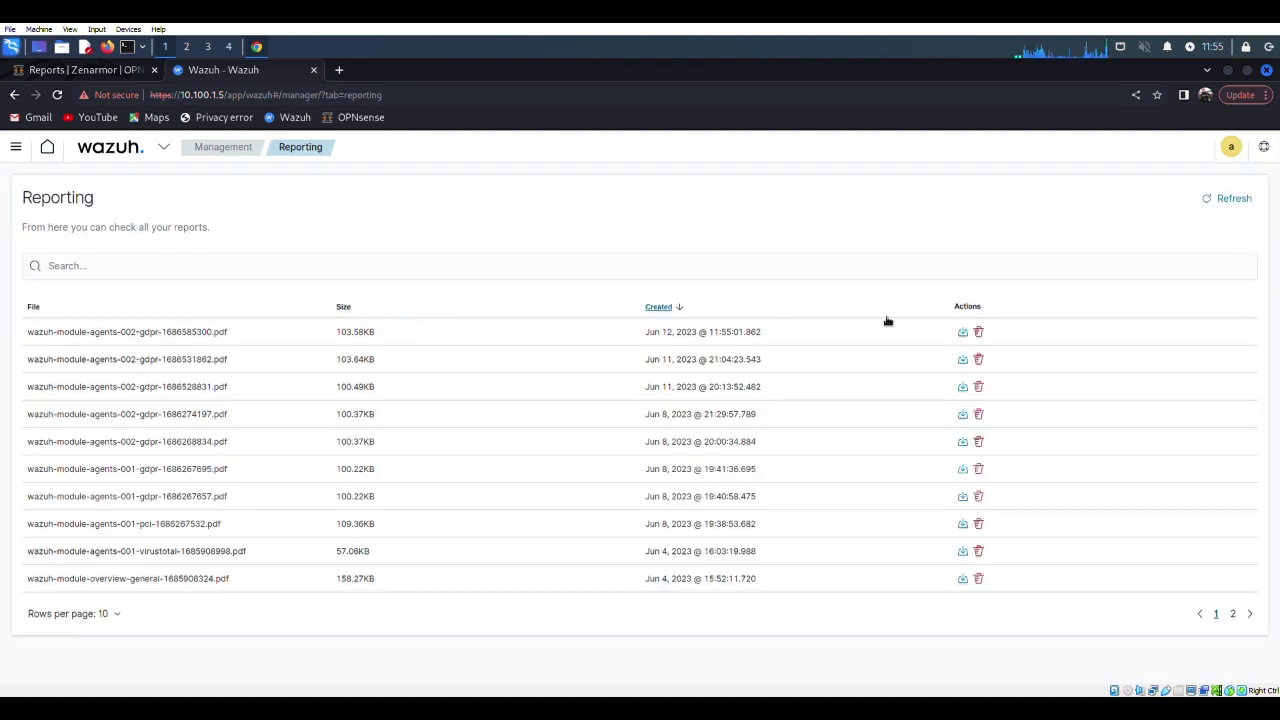
pyautogui.click(961, 333)
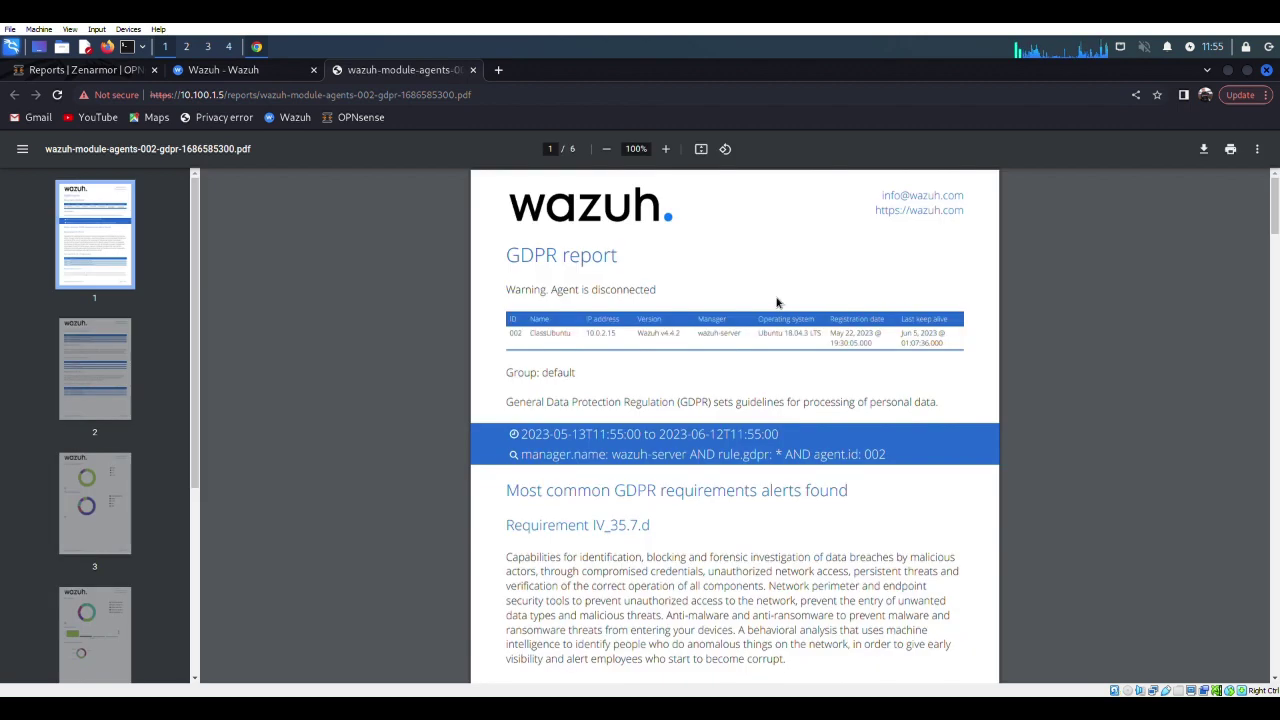
# Step: Read through the GDPR report, examining the top rules per requirement, the charts and the alert summary table on page 5
pyautogui.scroll(-2, 679, 290)
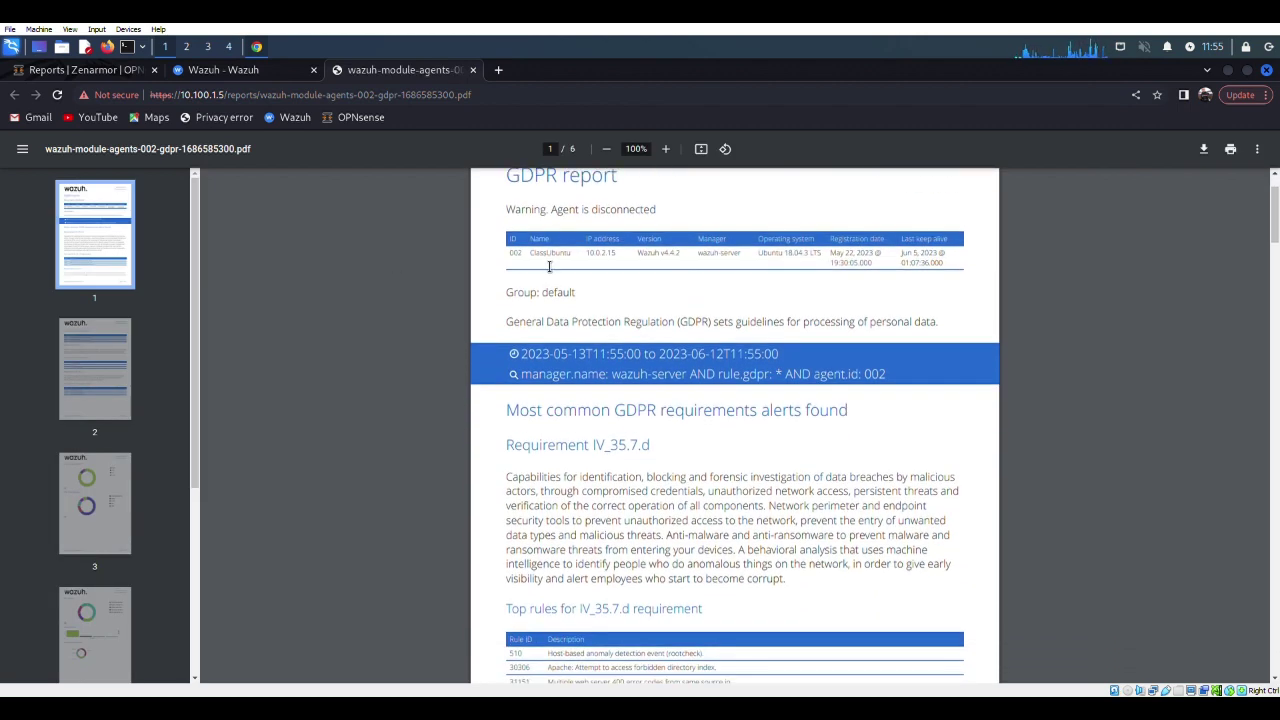
pyautogui.scroll(-3, 702, 310)
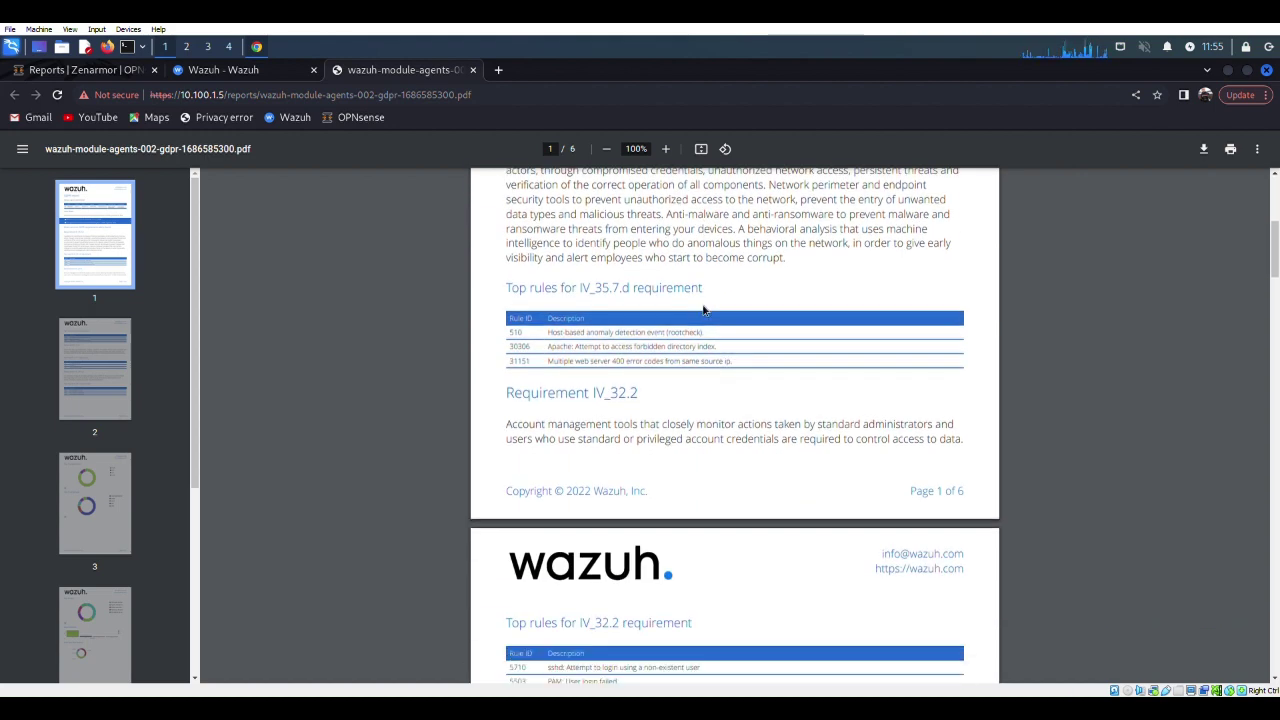
pyautogui.scroll(-3, 703, 311)
pyautogui.scroll(1, 703, 311)
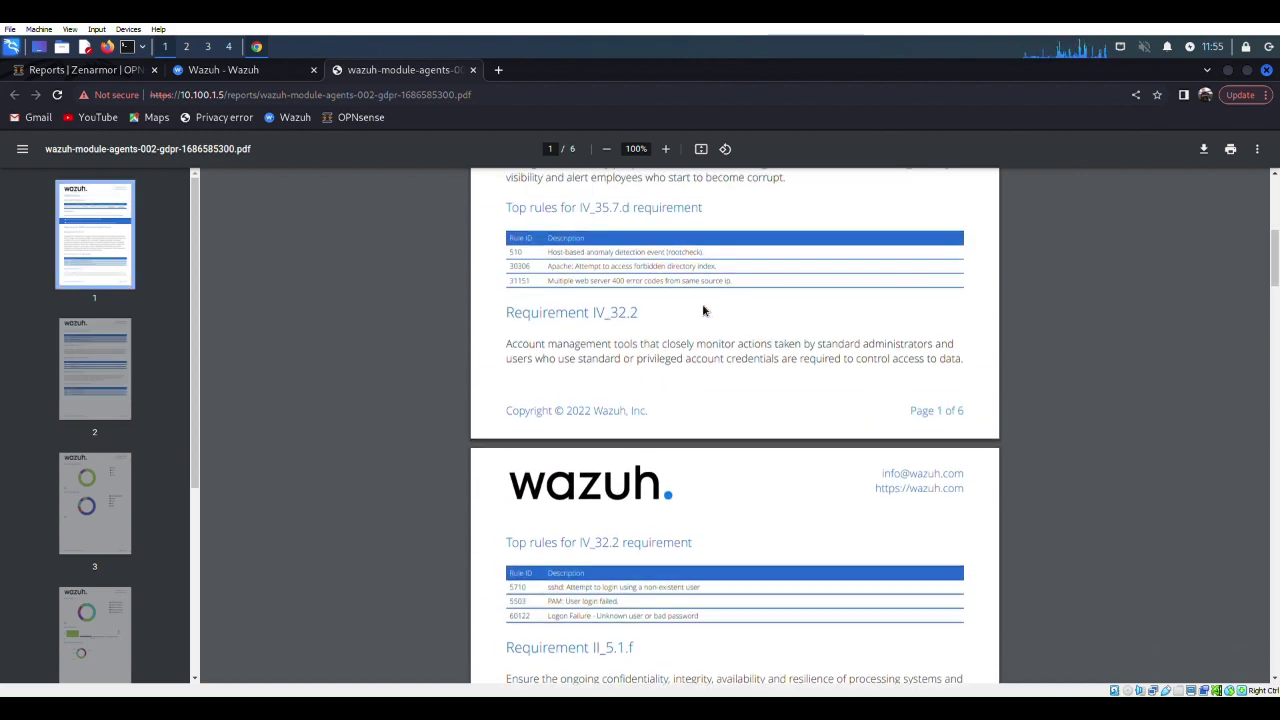
pyautogui.scroll(-2, 703, 311)
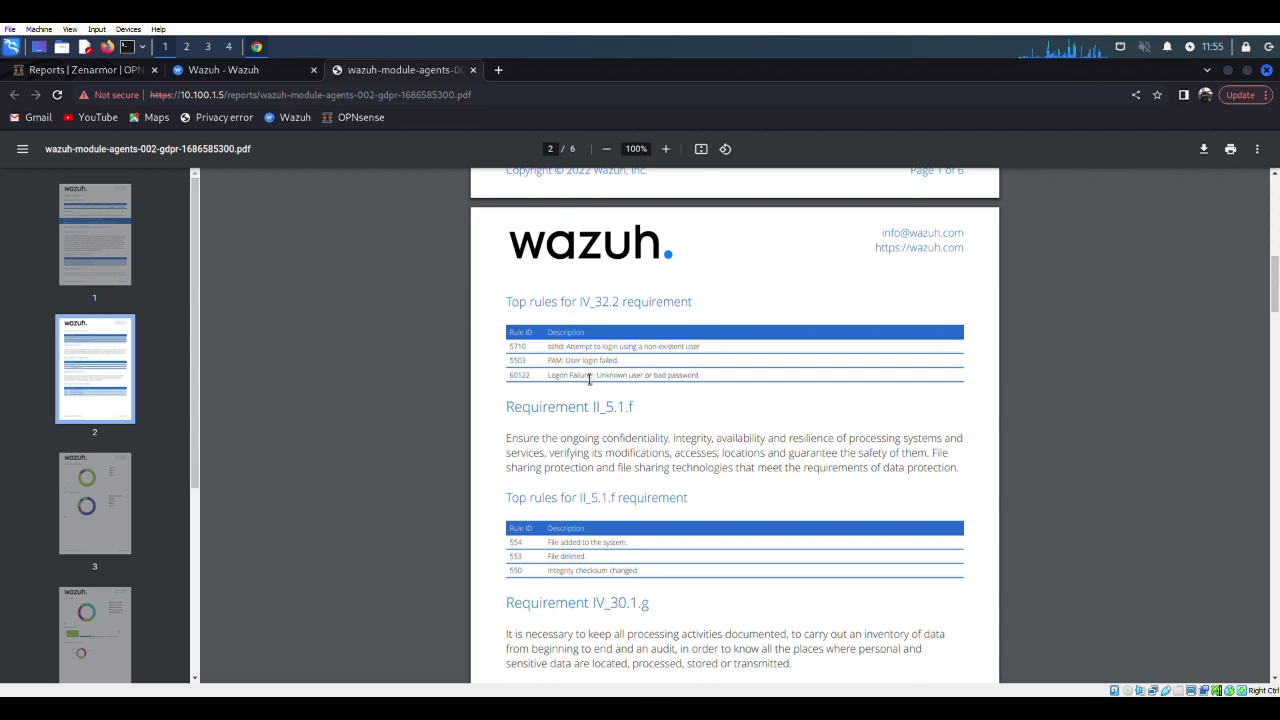
pyautogui.scroll(-5, 680, 450)
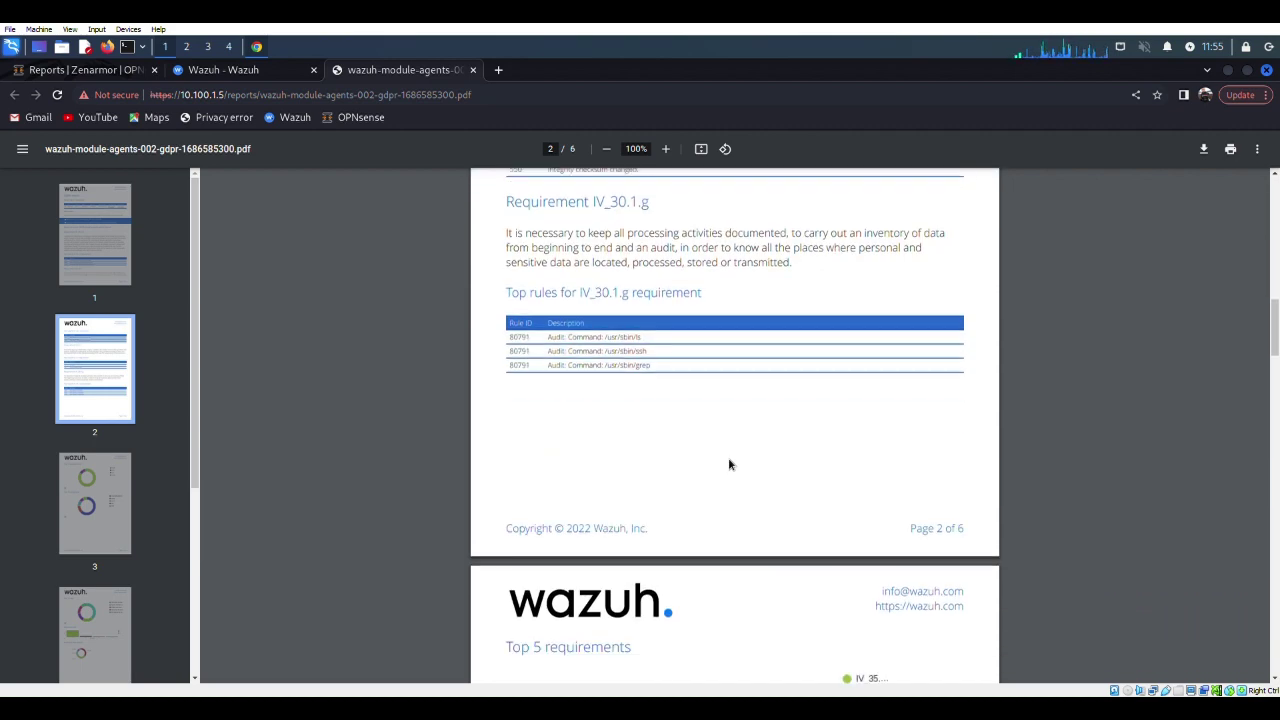
pyautogui.scroll(4, 728, 460)
pyautogui.scroll(-2, 722, 492)
pyautogui.scroll(-2, 722, 492)
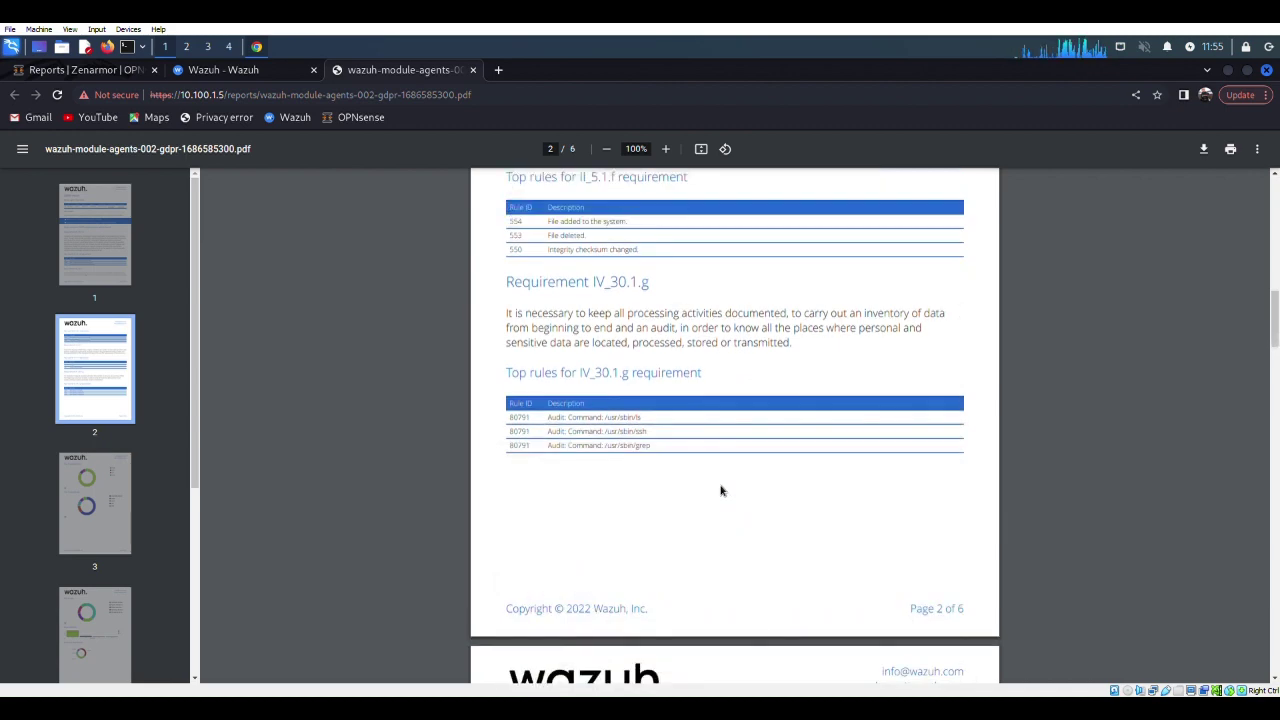
pyautogui.scroll(-13, 721, 490)
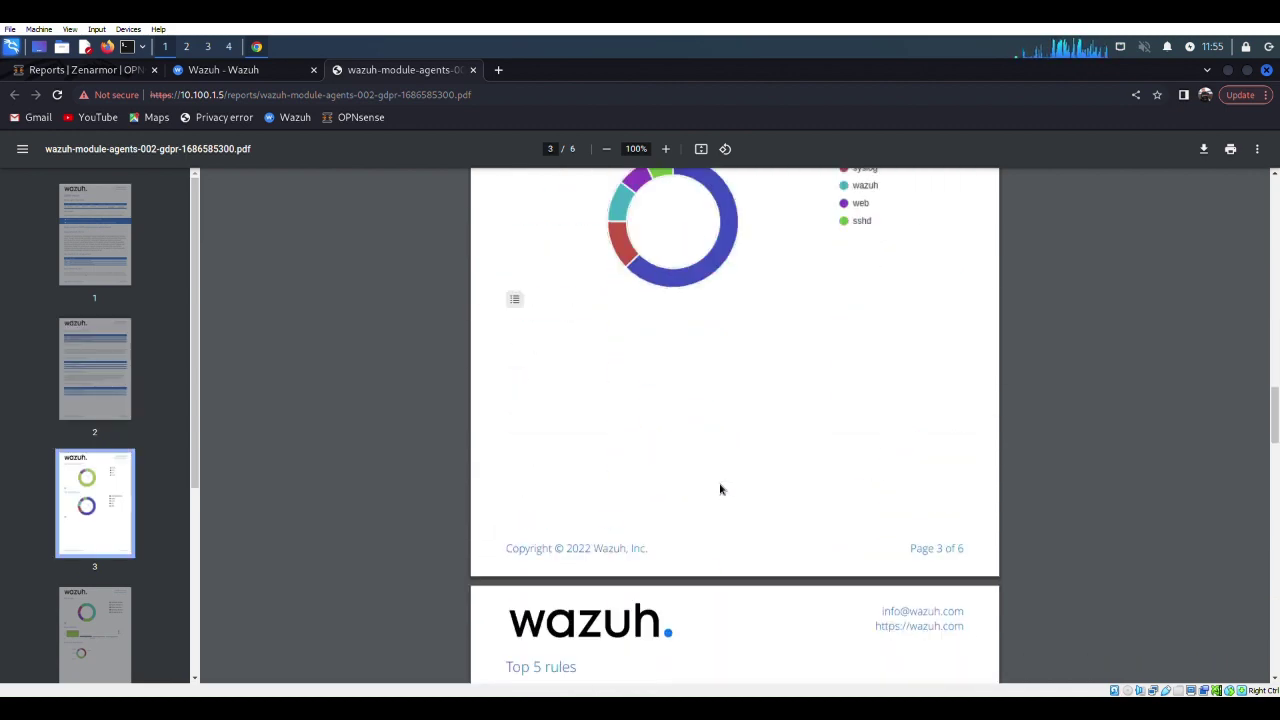
pyautogui.scroll(-5, 720, 489)
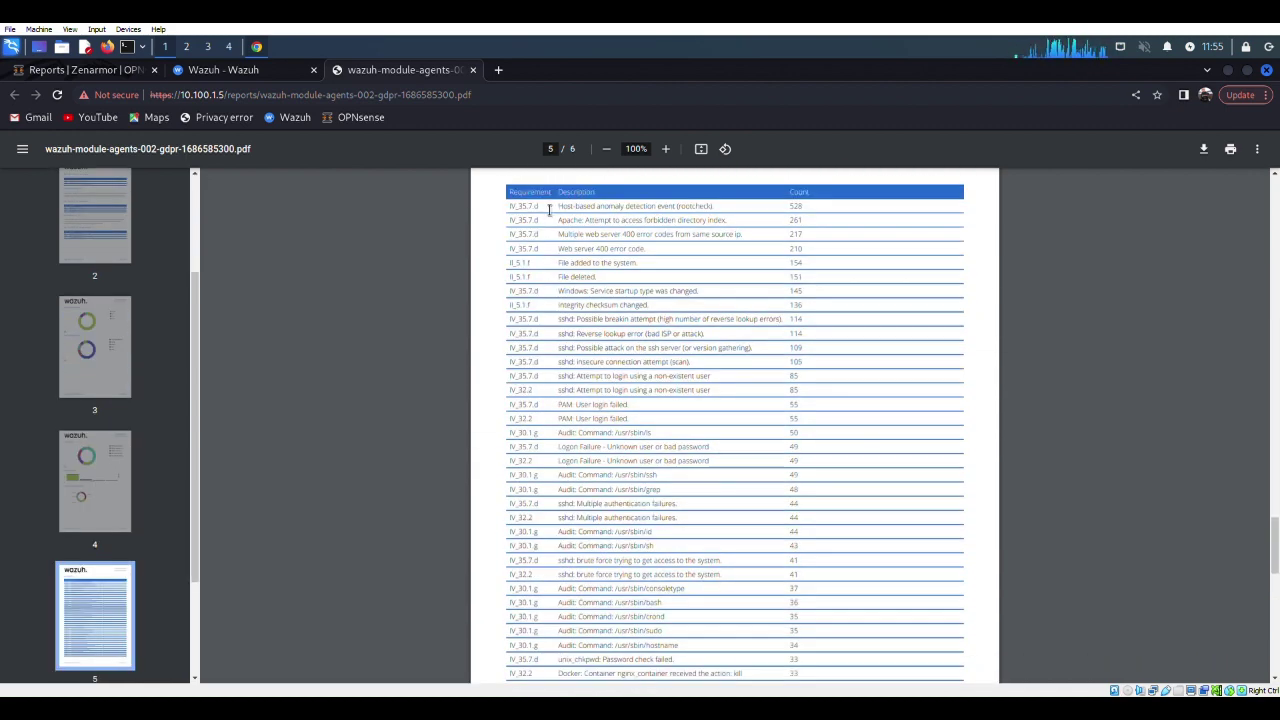
# Step: Copy requirement IV_35.7.d from the report's summary table, search Google for it in a new tab, and open Wazuh's "GDPR IV, Controller and processor" documentation
pyautogui.moveTo(548, 209); pyautogui.dragTo(514, 213)
pyautogui.hotkey('ctrl', 'c')
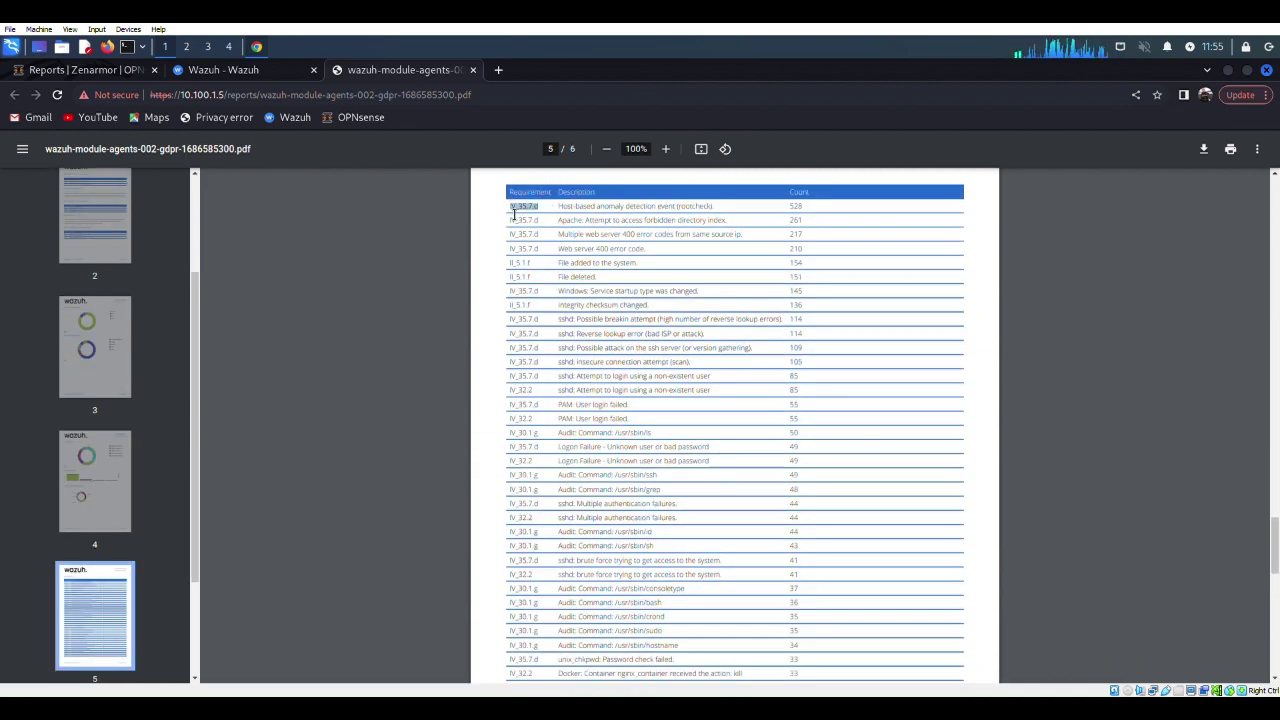
pyautogui.click(498, 70)
pyautogui.hotkey('ctrl', 'v')
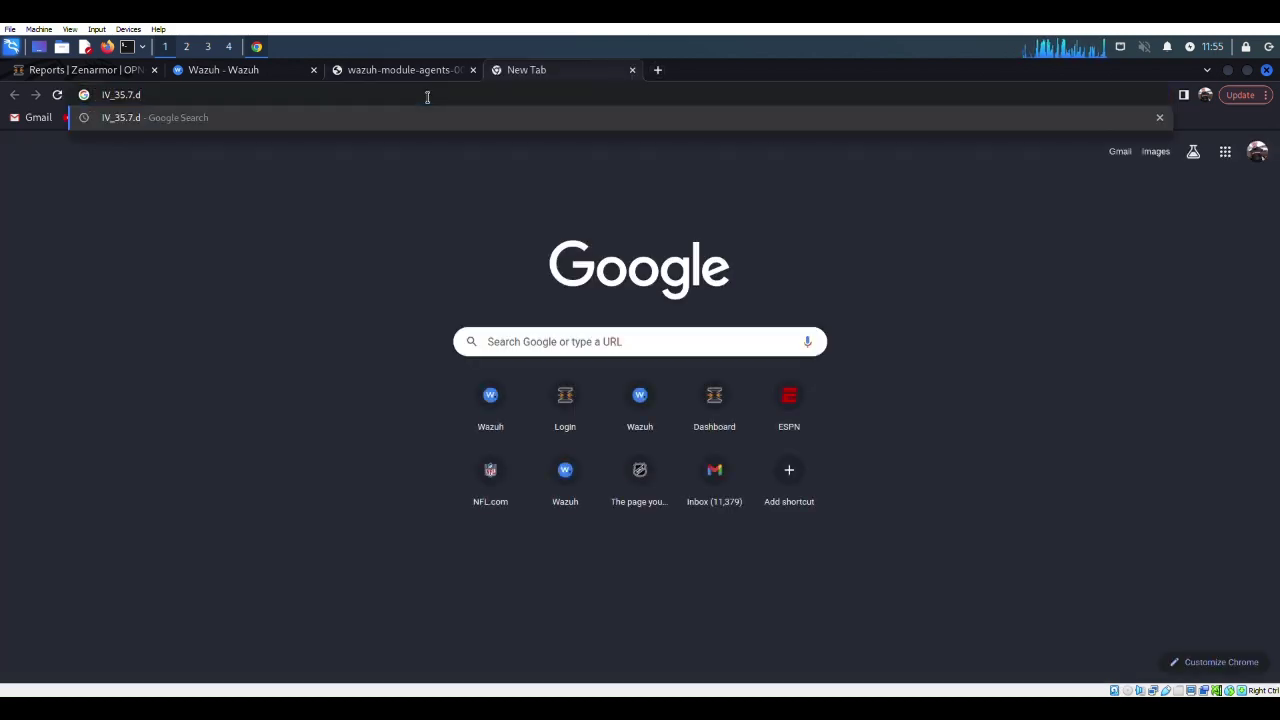
pyautogui.press('Return')
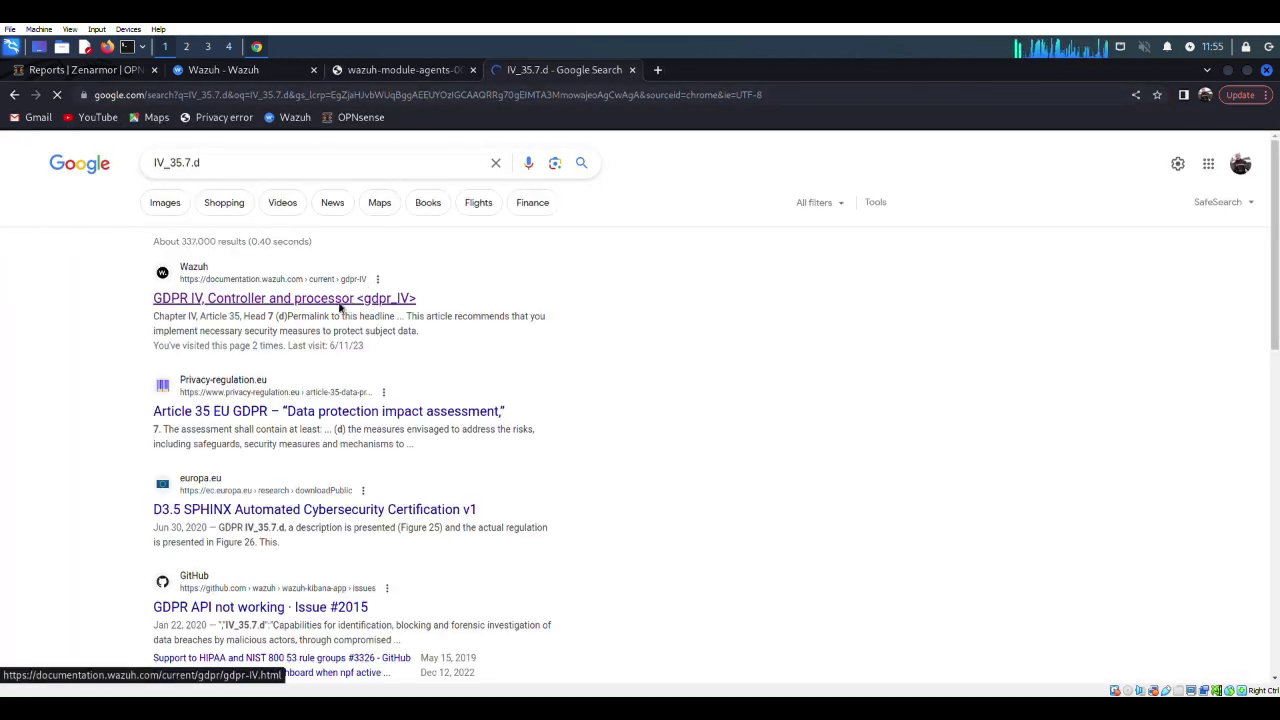
pyautogui.click(340, 300)
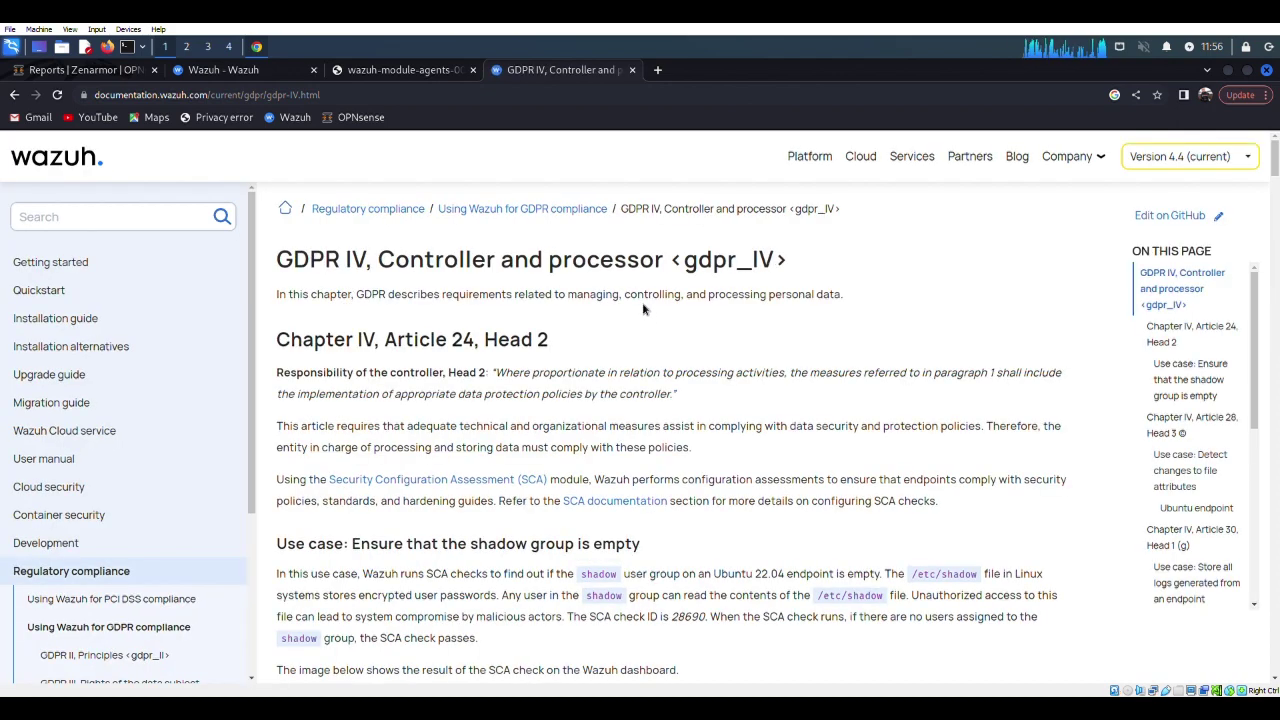